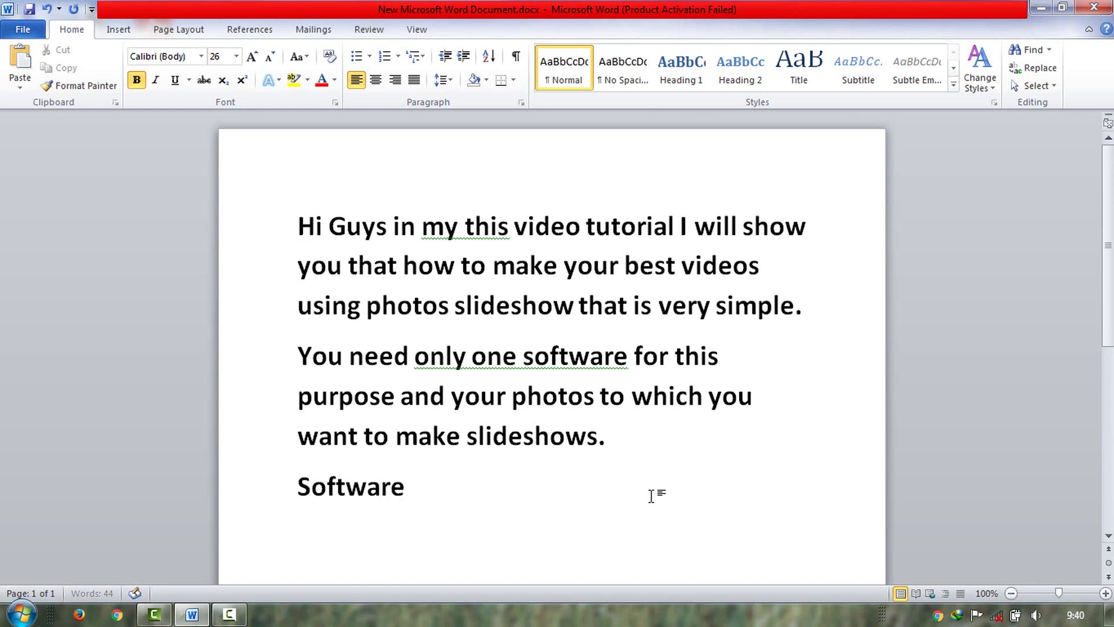
Continue the last line after "Software" with the words "name Photo", with a capital P
type("name photo")
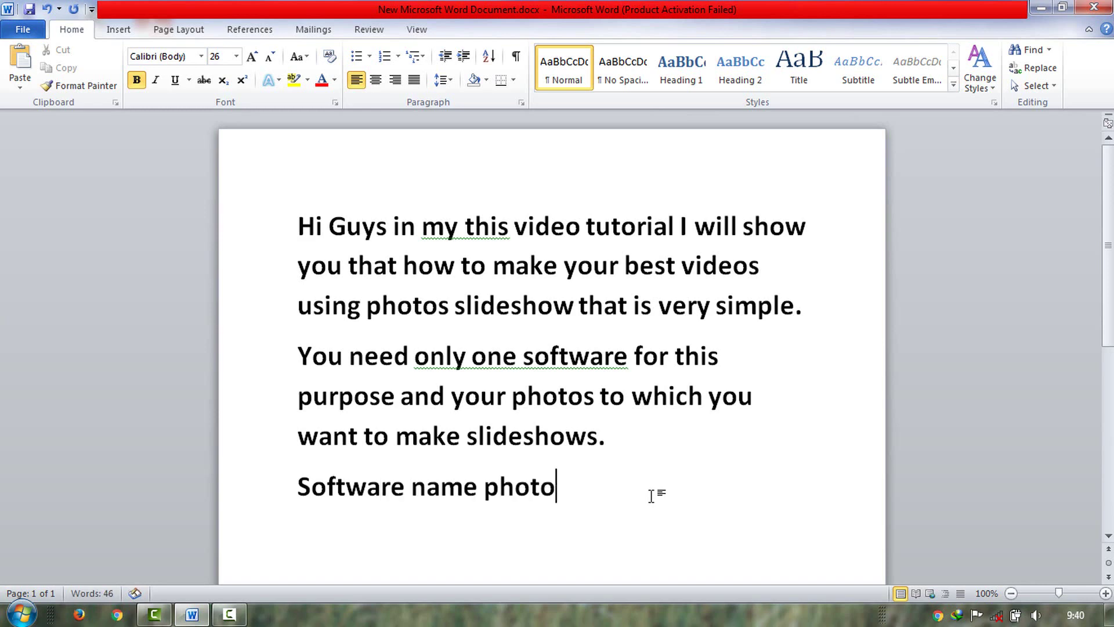
type("s")
key("BackSpace")
key("BackSpace")
key("BackSpace")
key("BackSpace")
key("BackSpace")
key("BackSpace")
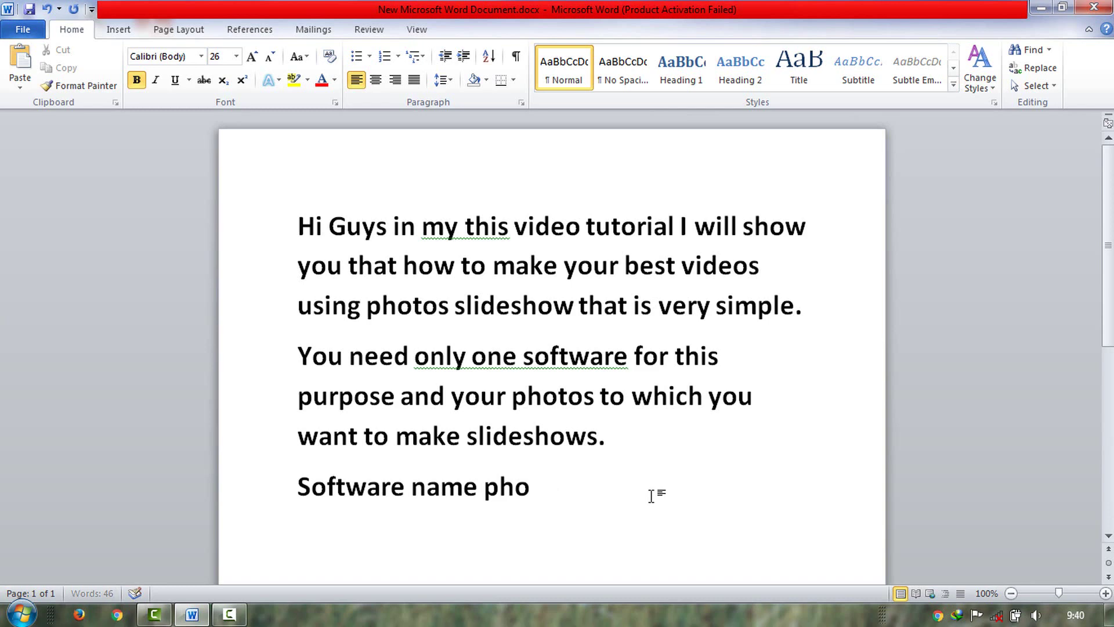
type("Ph")
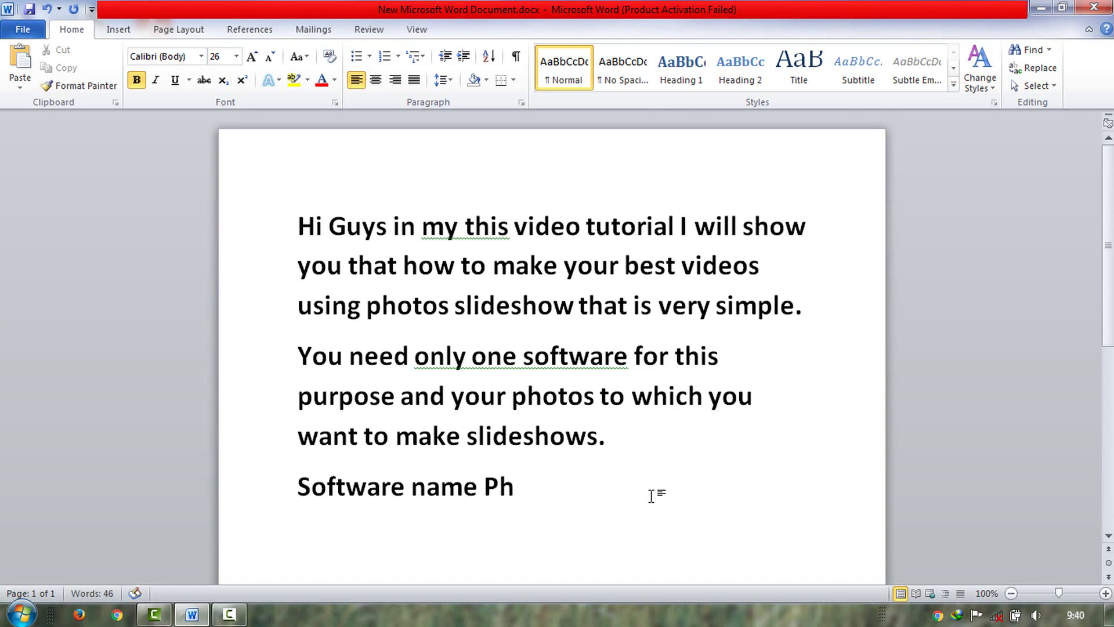
type("oto ")
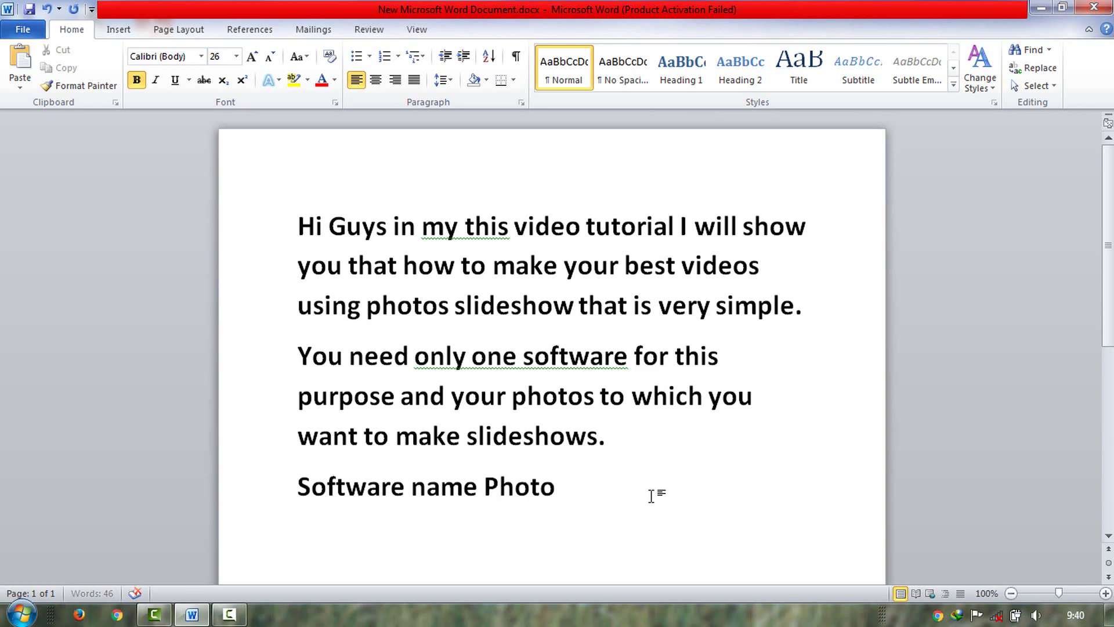
Complete the software sentence with "story for windows it's a freeware software." and start a new paragraph
type("stor")
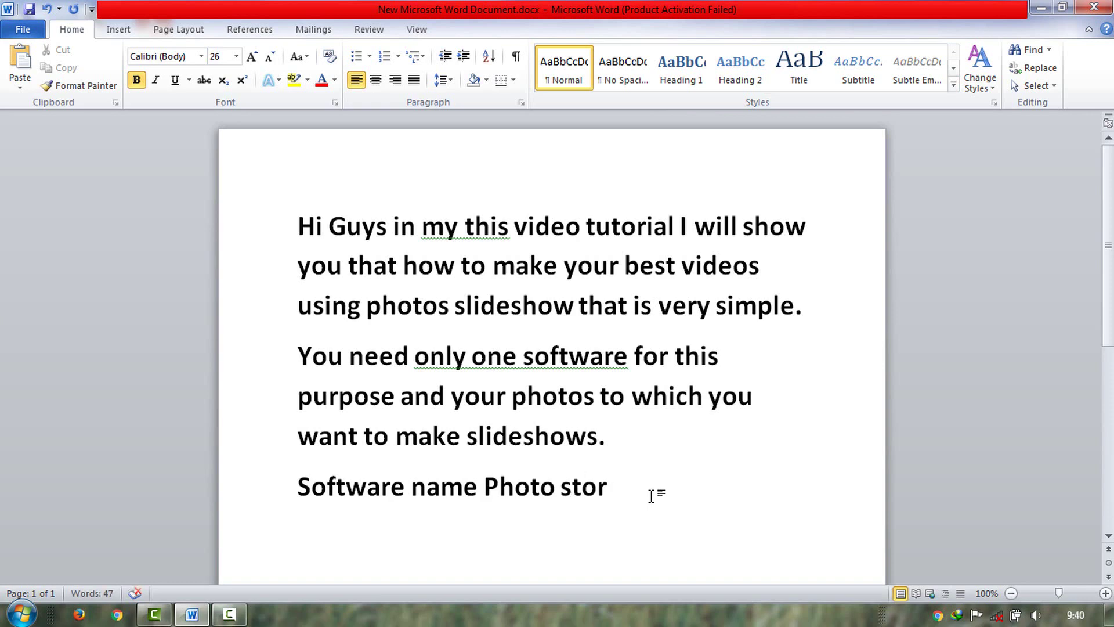
type("y fo")
type("r win")
type("dows i")
type("ts a free")
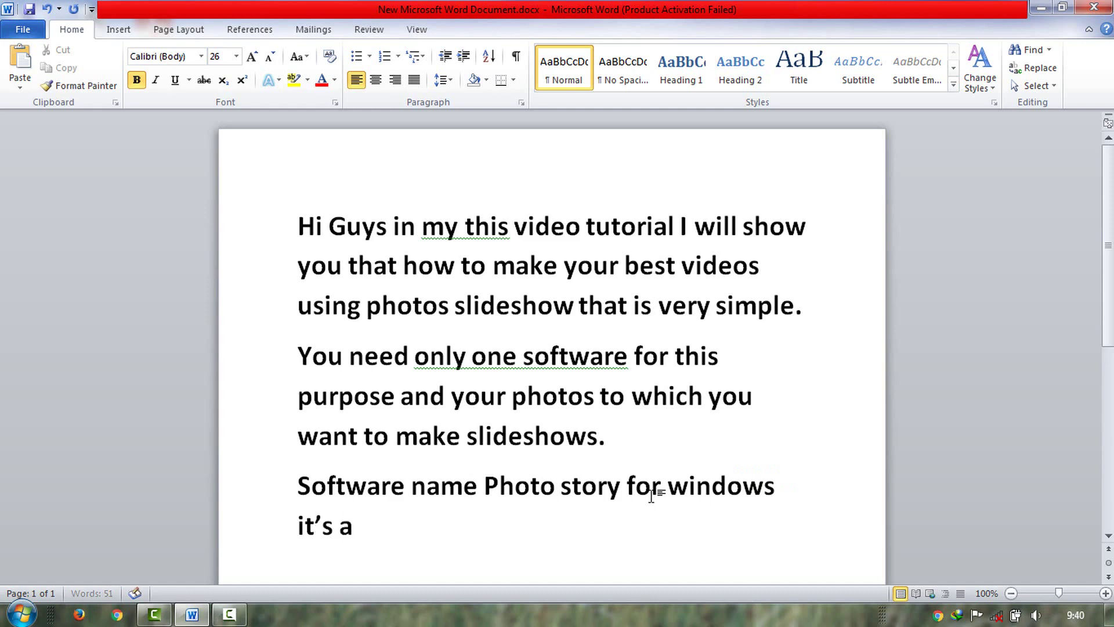
type("w")
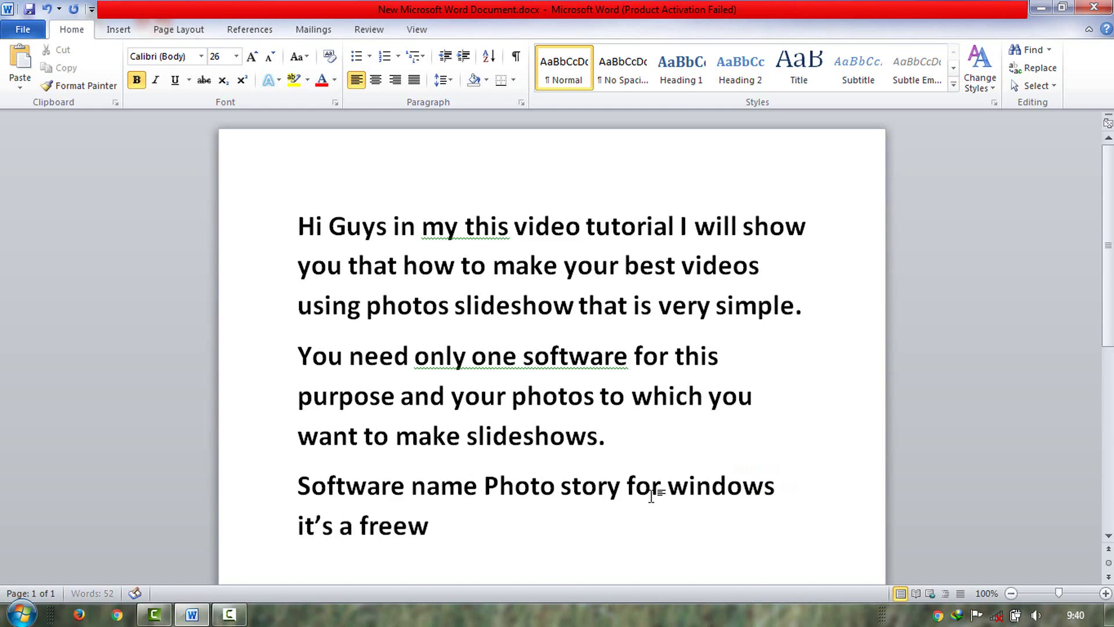
type("are sh")
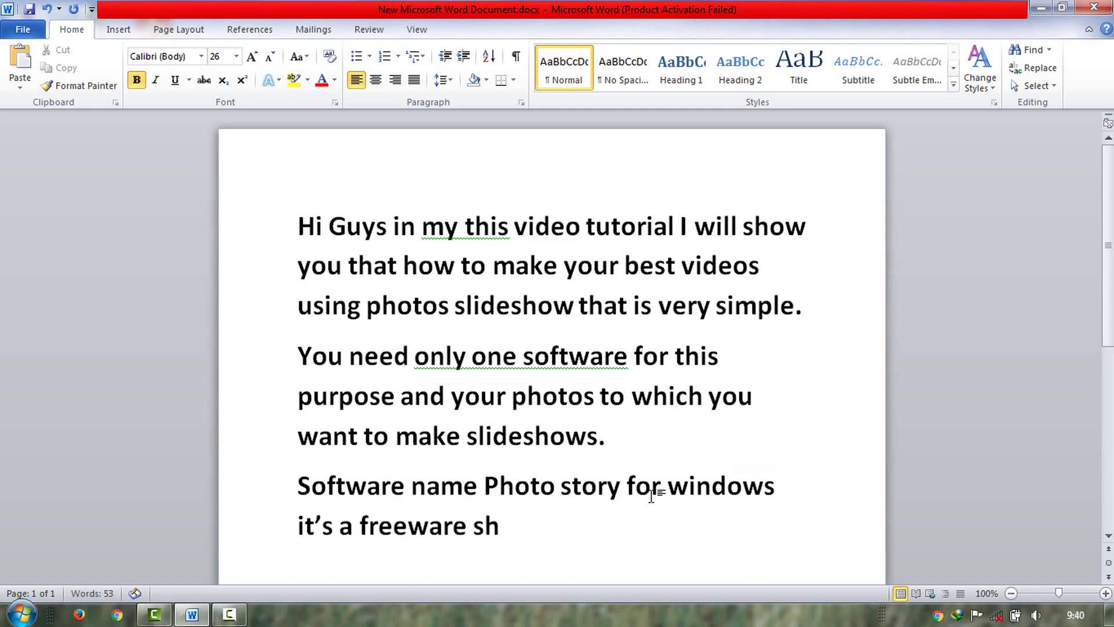
key("BackSpace")
type("oftware")
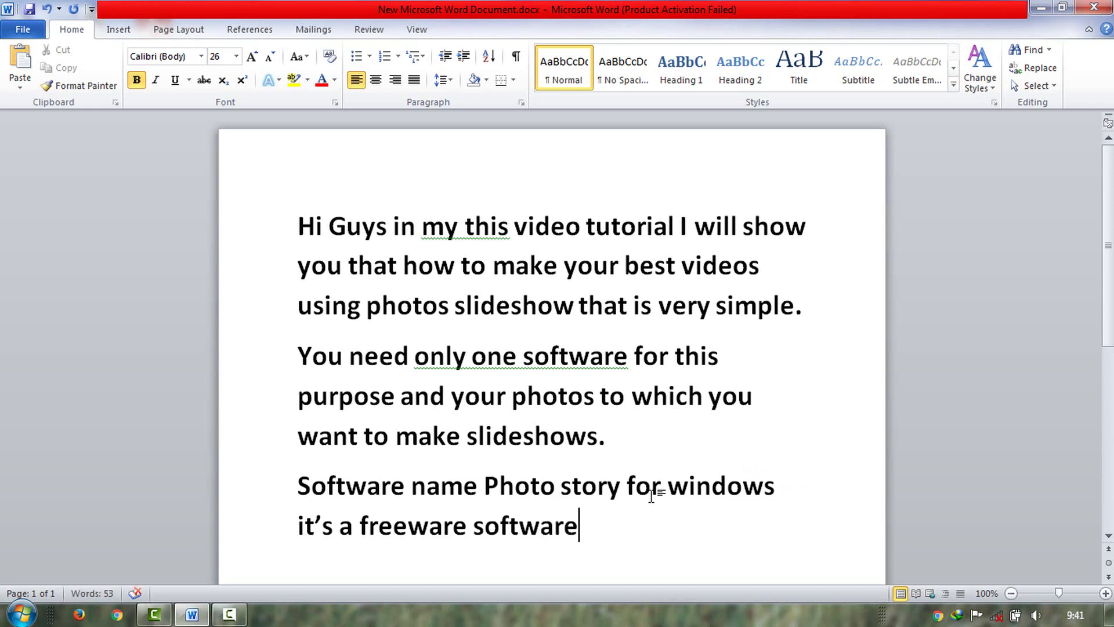
type(".")
key("Return")
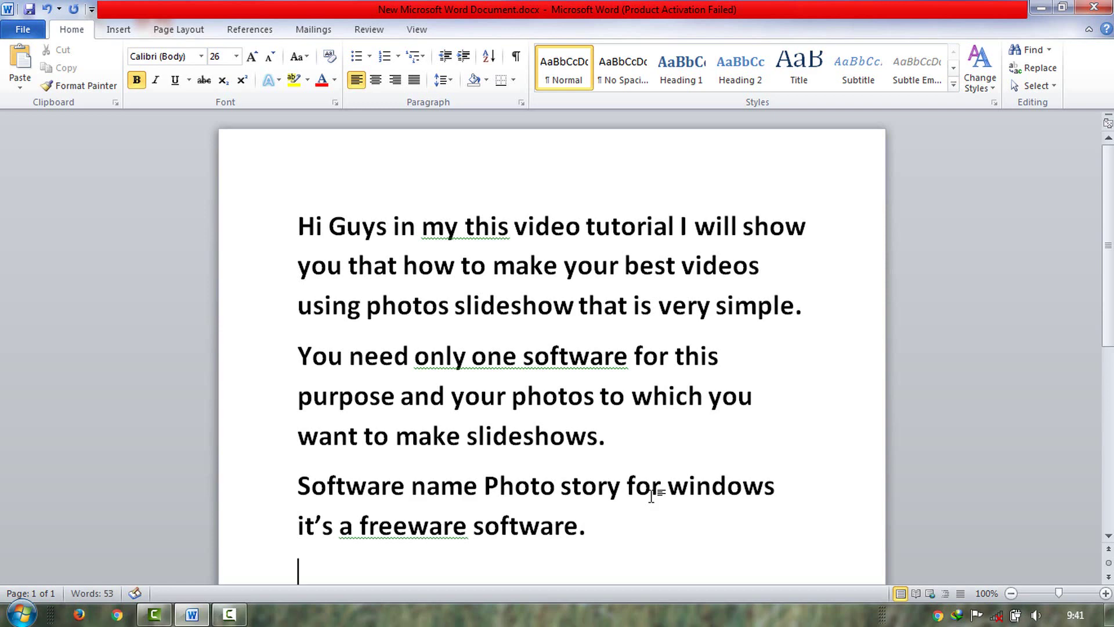
Write "Now see what I am doing!" as the new last paragraph
type("no")
scroll(401, 396, "down", 3)
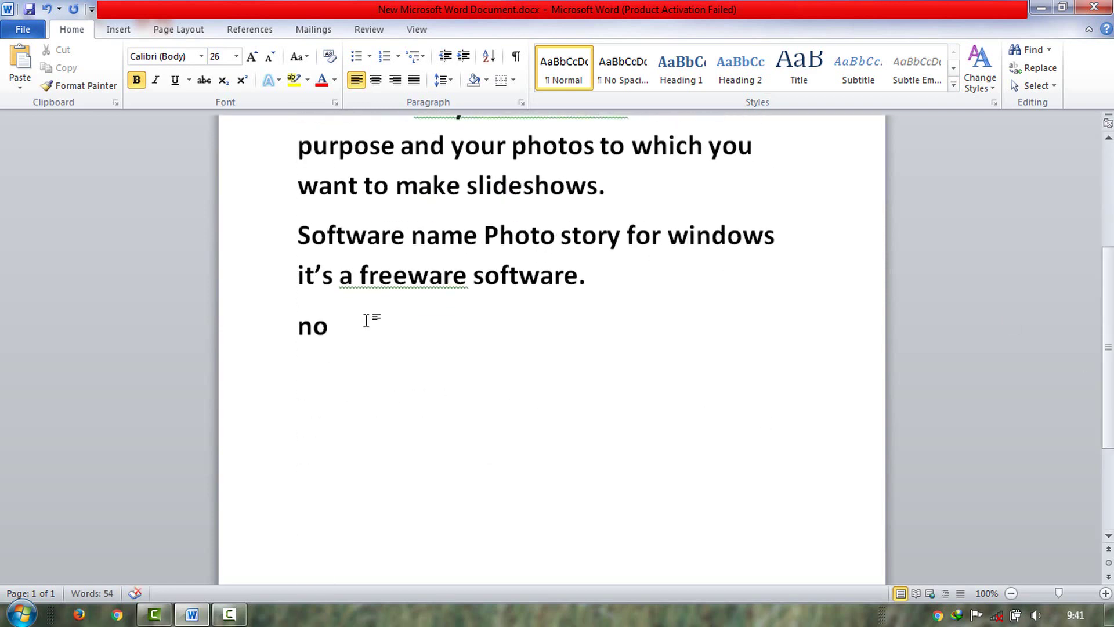
type("w see wha")
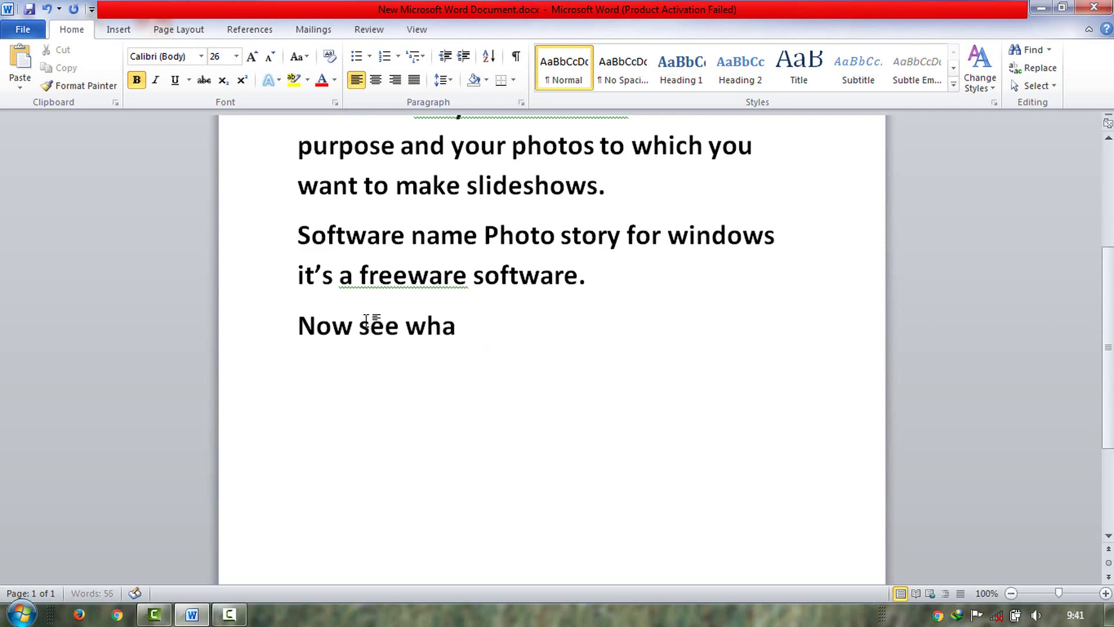
type("t I am doin")
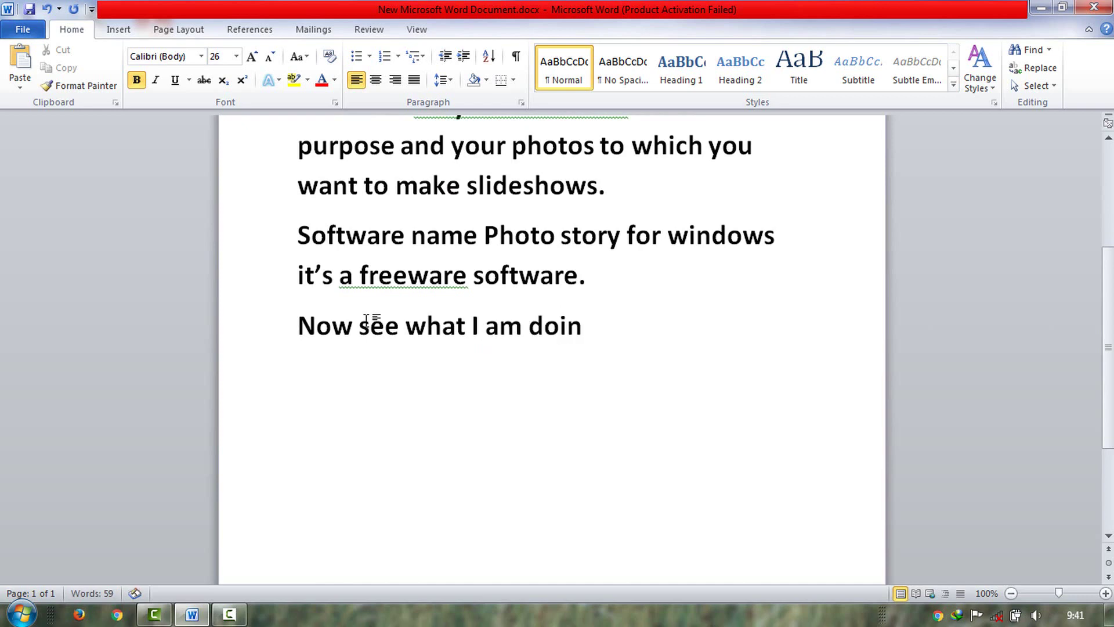
type("d")
key("BackSpace")
type("g!")
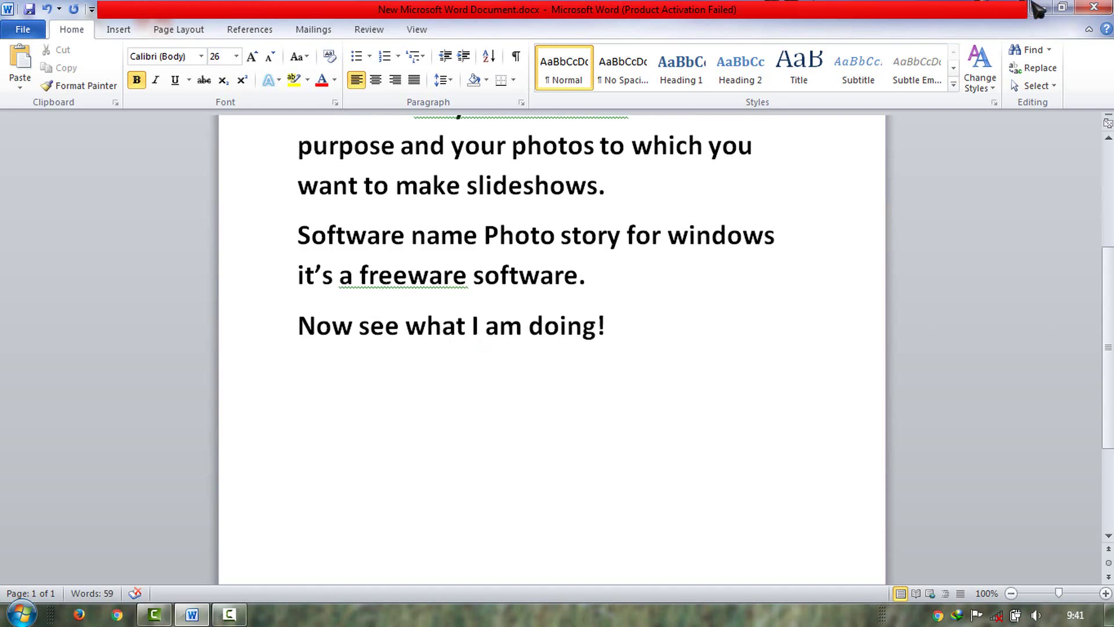
Minimize the document, launch Photo Story 3 for Windows from the desktop and begin a new story
left_click(1037, 8)
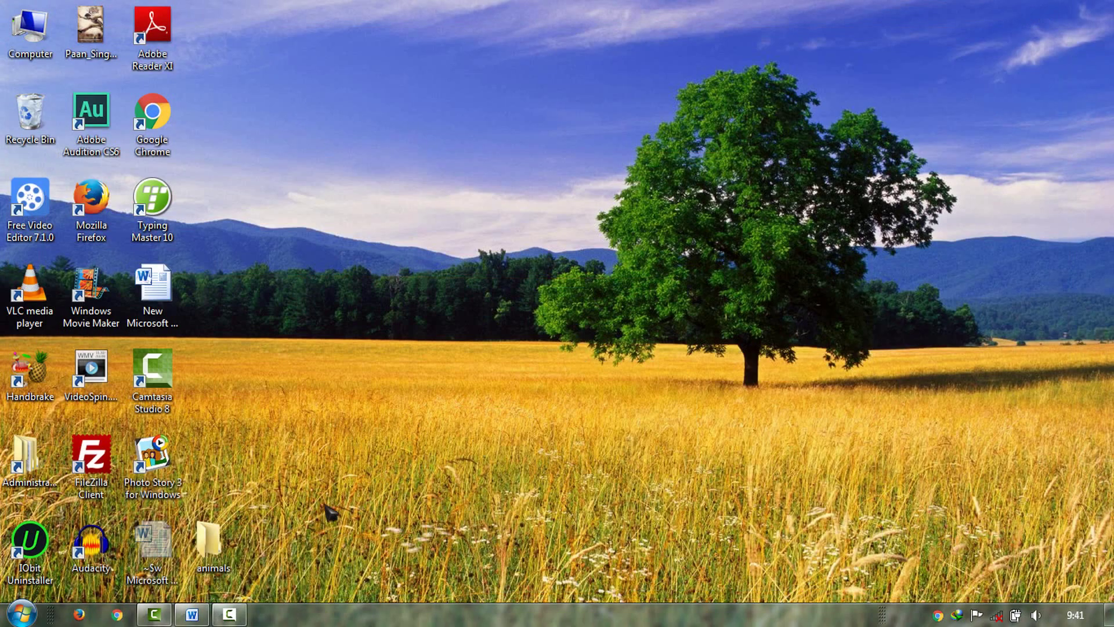
left_click(162, 482)
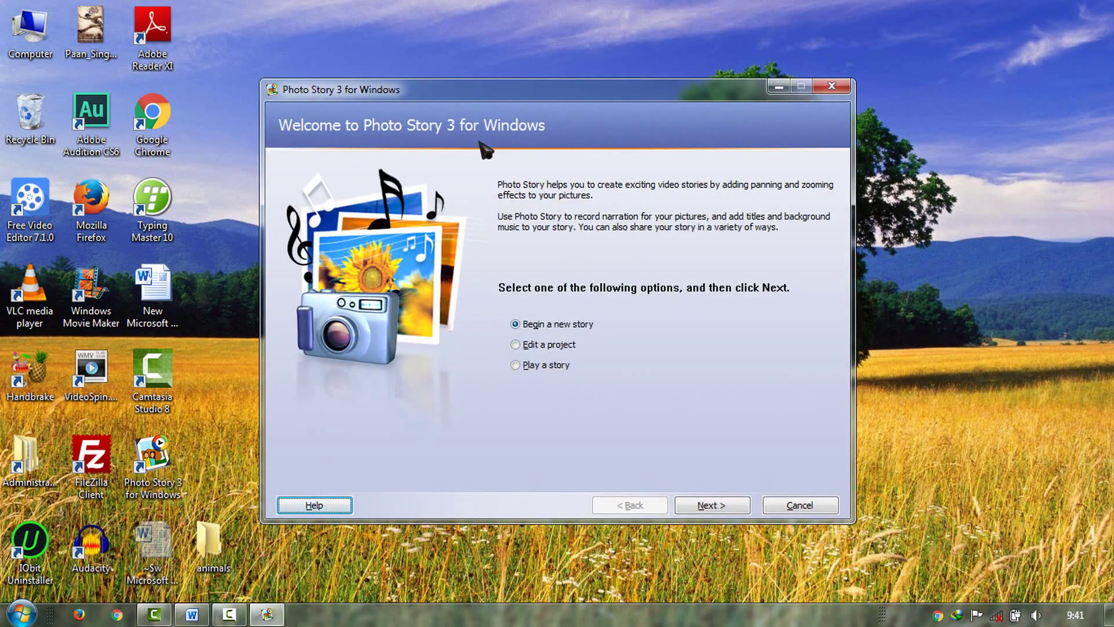
left_click(706, 509)
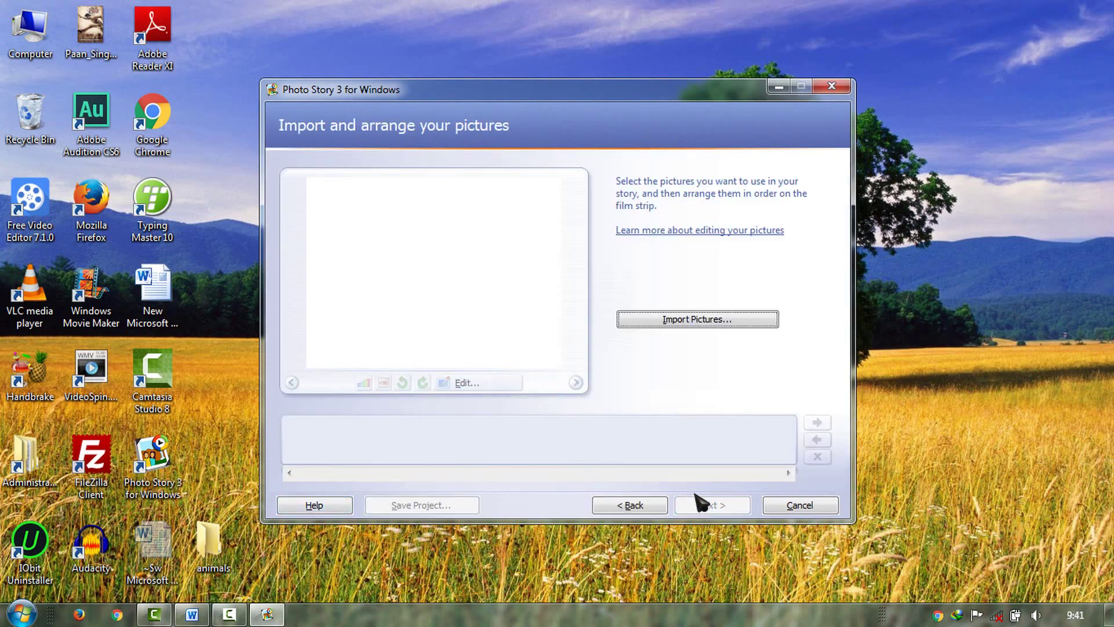
Start importing pictures and open the animals folder on the Desktop in the file browser
left_click(706, 323)
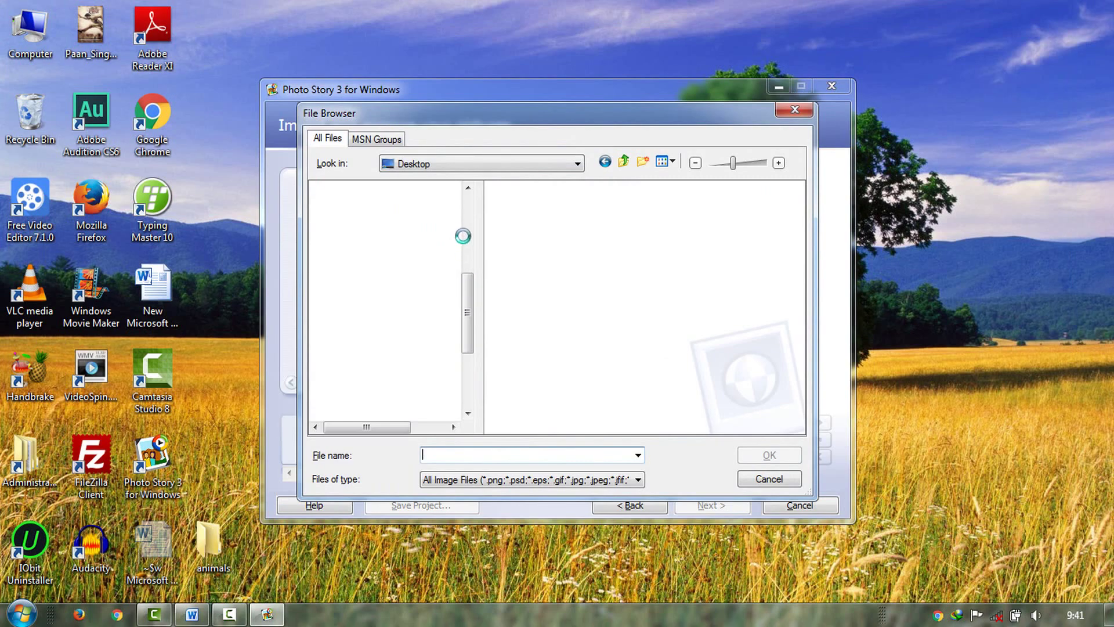
left_click_drag(471, 303, 412, 183)
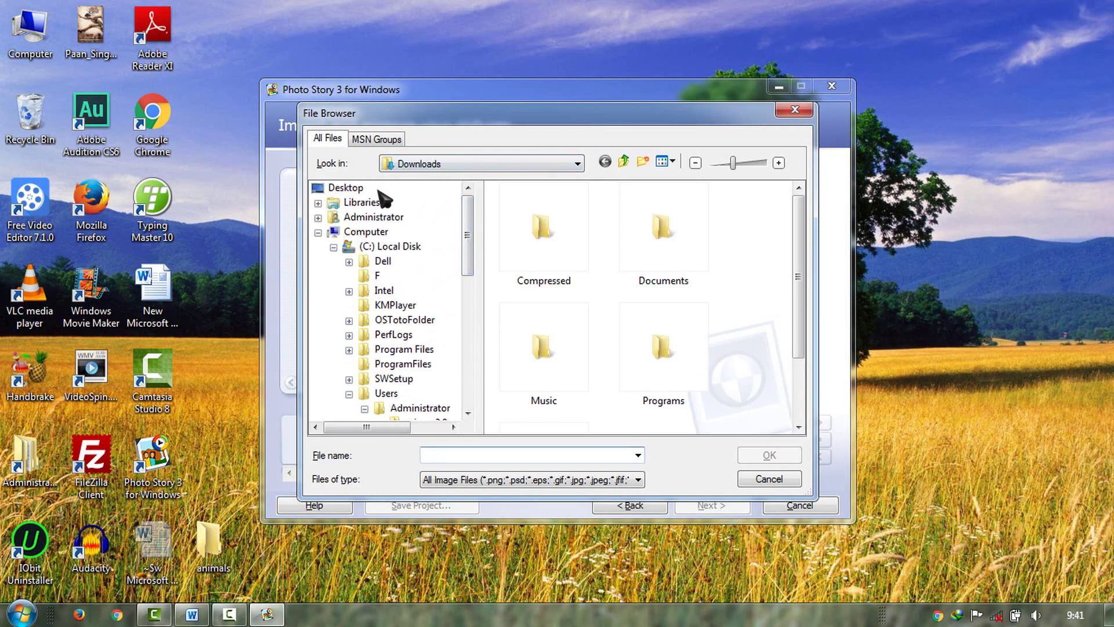
left_click(347, 187)
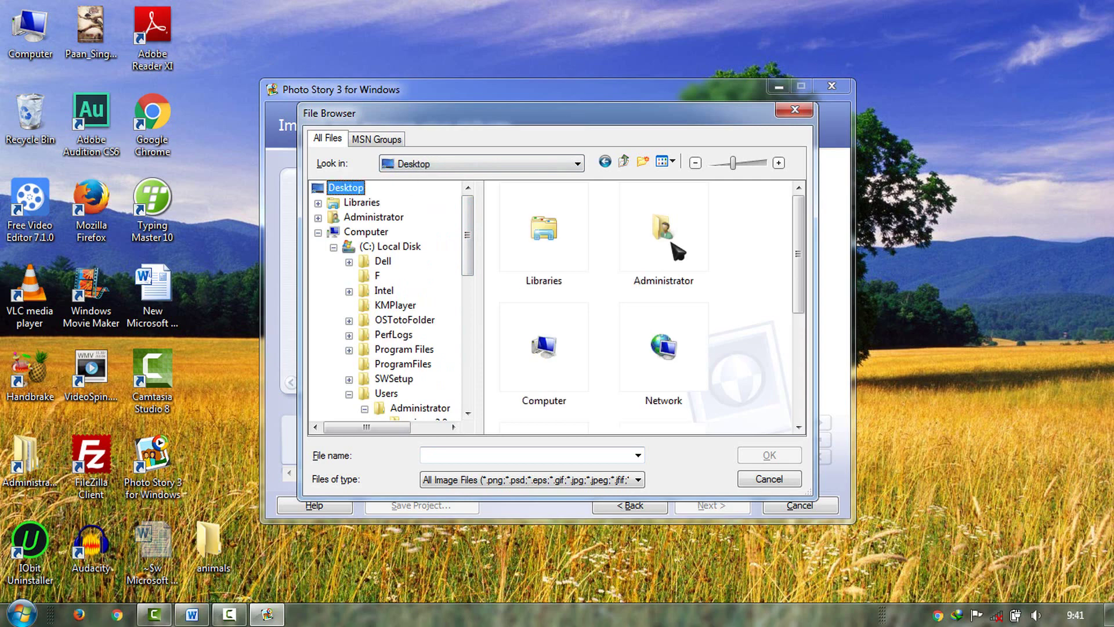
left_click_drag(803, 291, 800, 372)
left_click(559, 280)
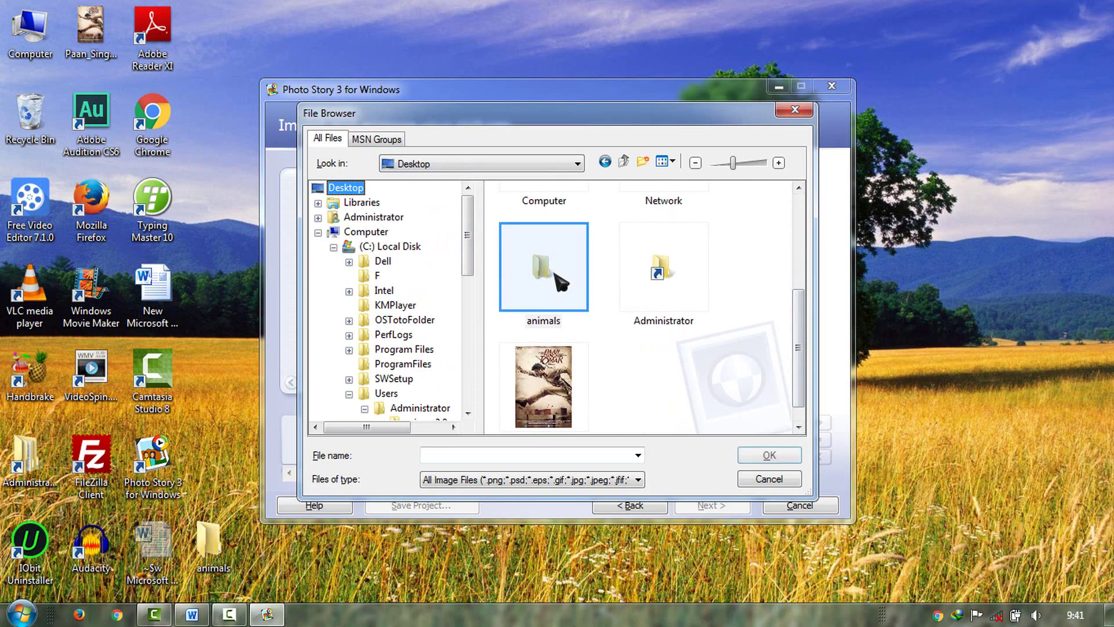
left_click(755, 457)
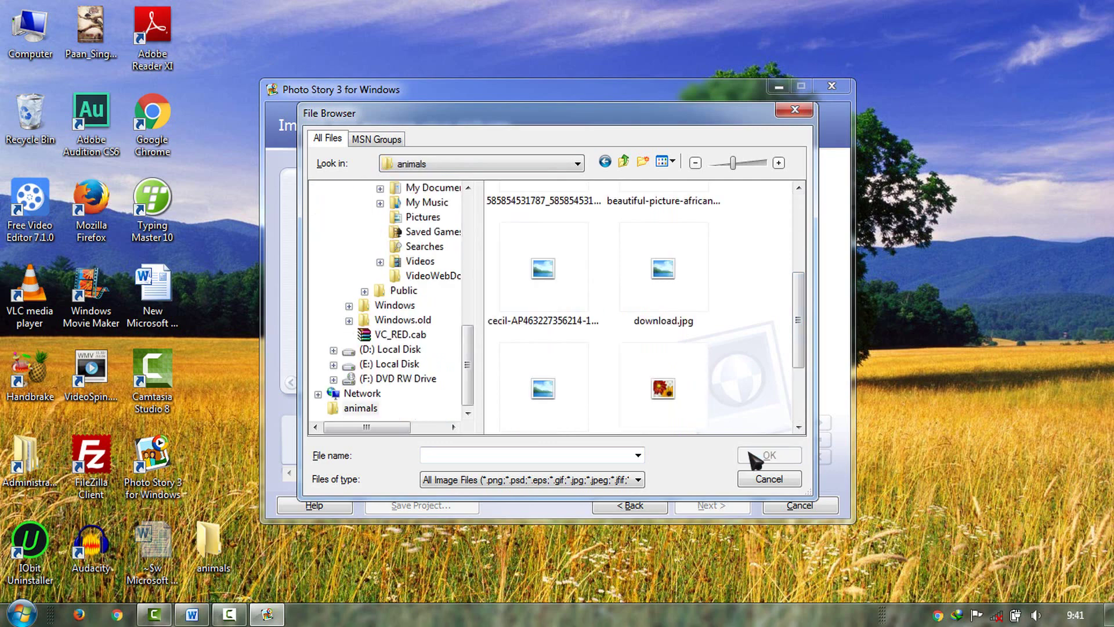
Select all the pictures in the animals folder and import them into the story
left_click_drag(800, 300, 801, 160)
left_click_drag(741, 184, 521, 437)
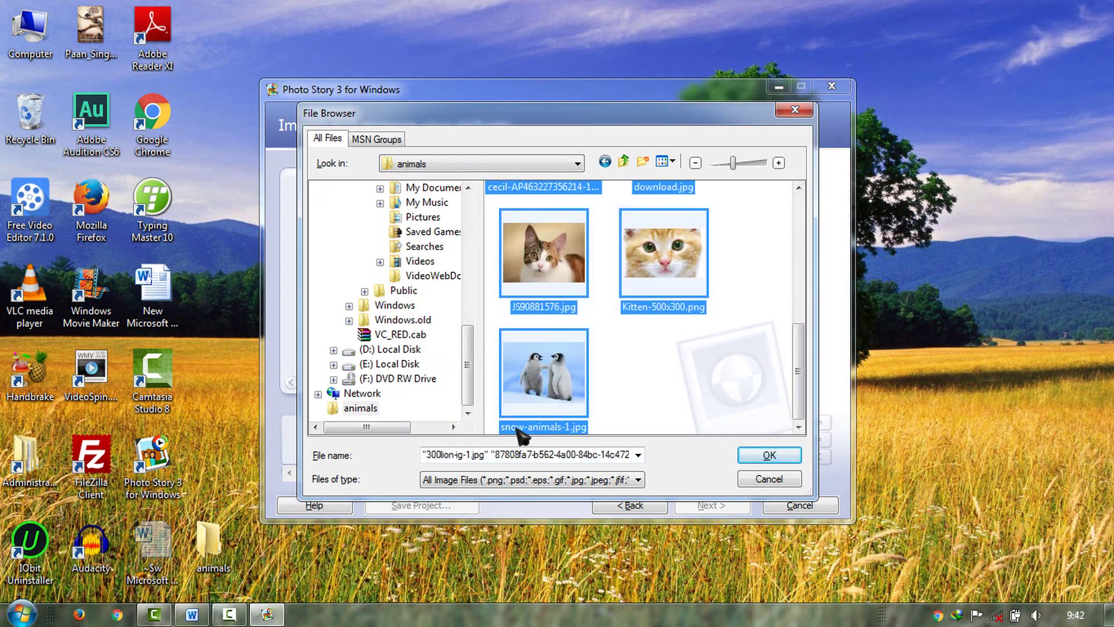
left_click(764, 458)
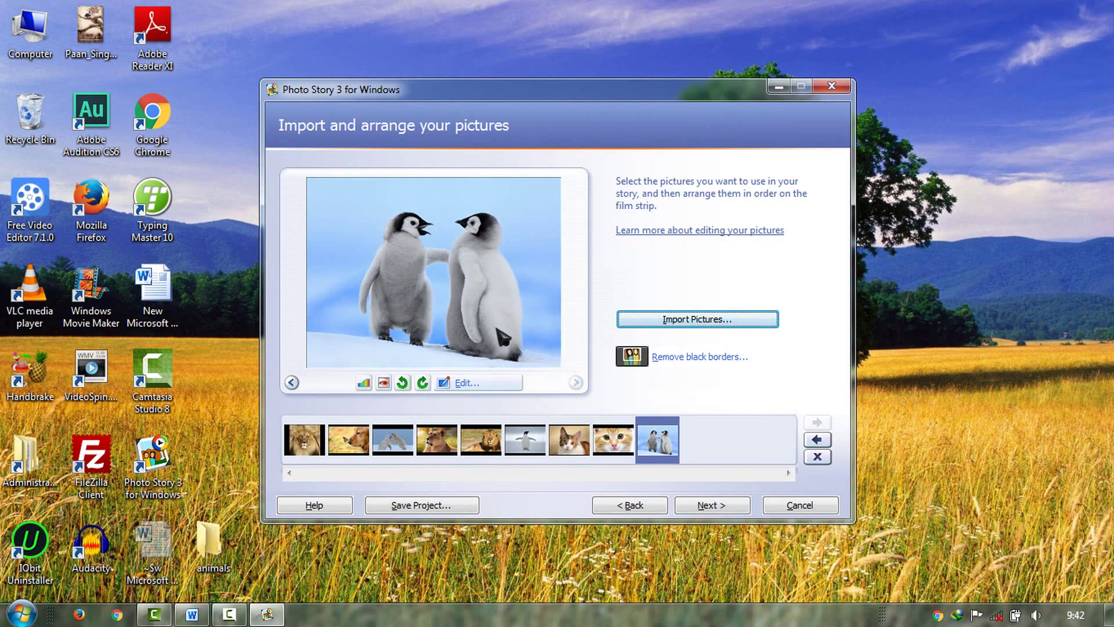
Start removing black borders, adjust the first lion picture's crop to about 305 x 229 pixels, and accept it
left_click(689, 362)
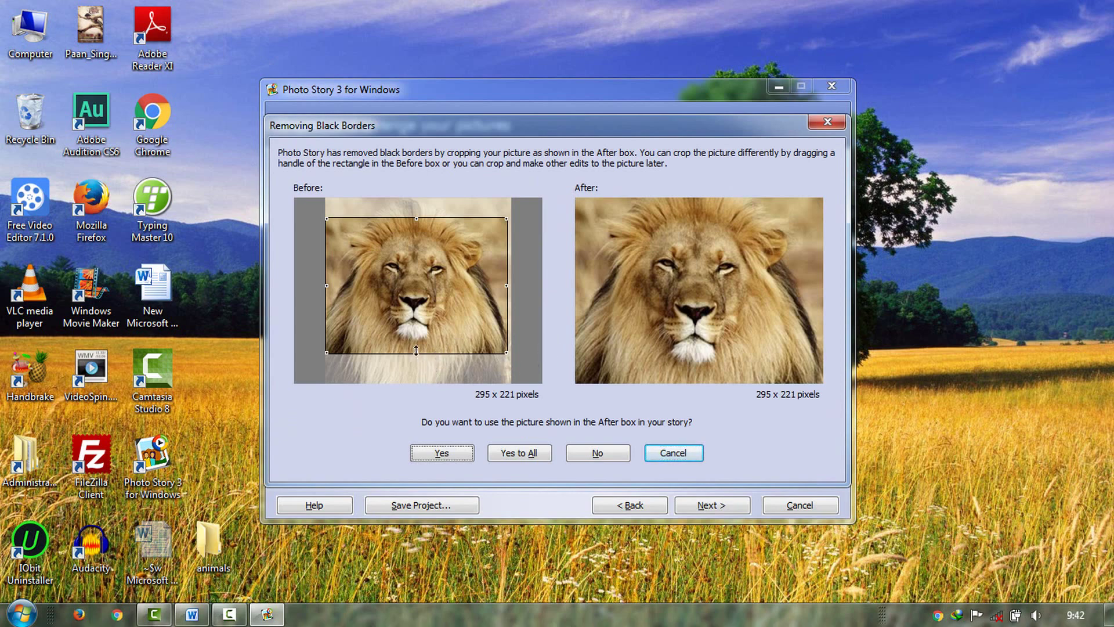
left_click_drag(415, 353, 416, 380)
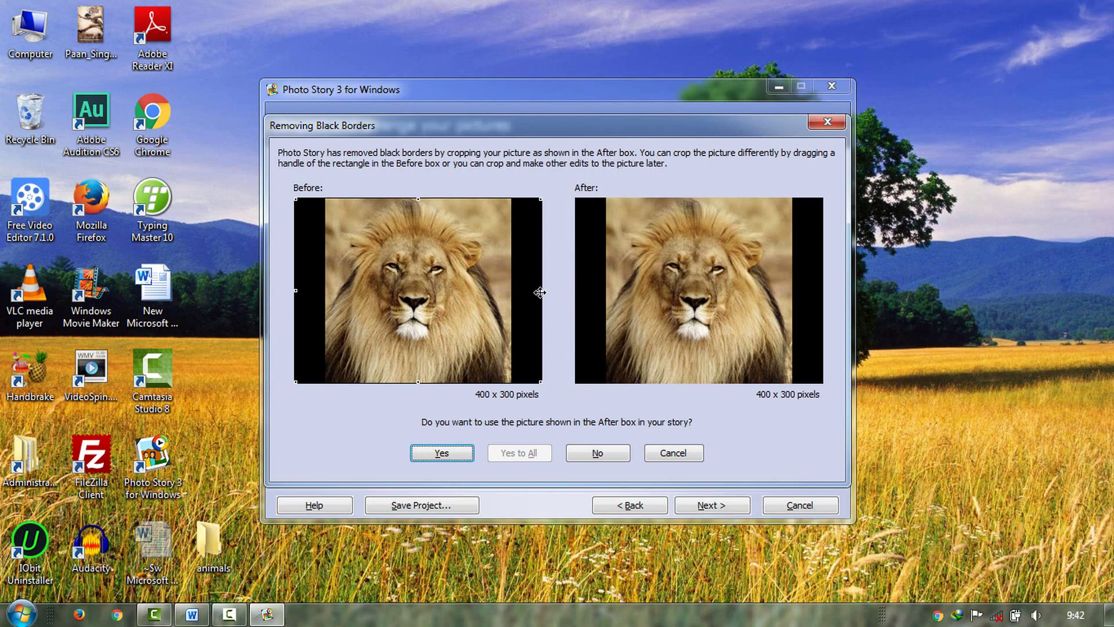
left_click_drag(541, 291, 508, 290)
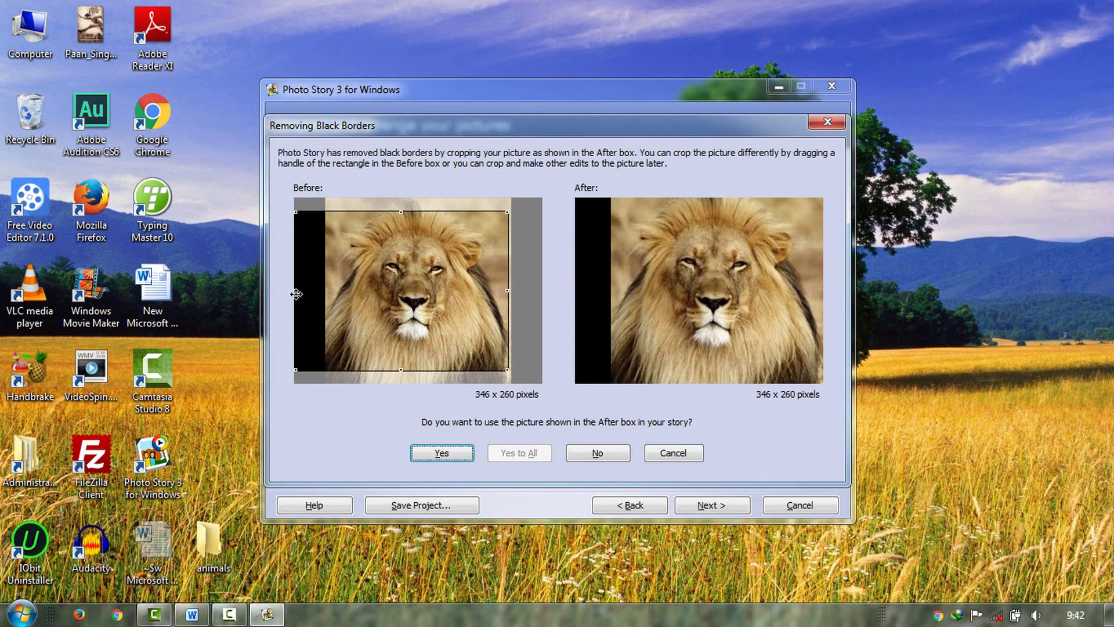
left_click_drag(295, 290, 378, 274)
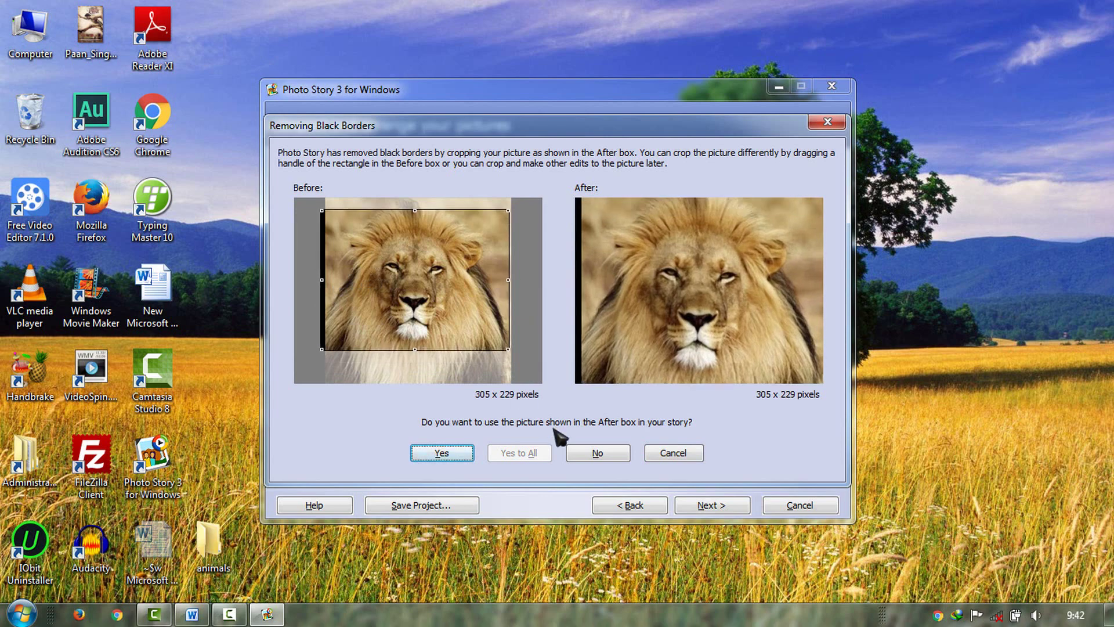
left_click(456, 453)
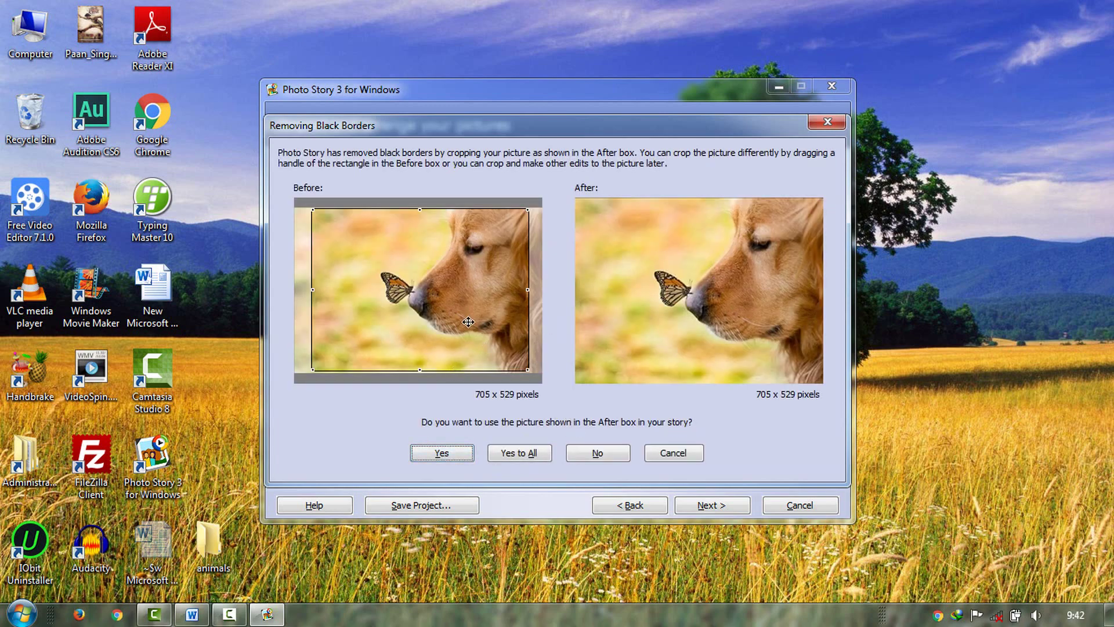
Accept the border-removing crops for the dog, polar bear, lioness, reclining lion and penguin pictures, shifting the lioness crop slightly to the right
left_click(463, 454)
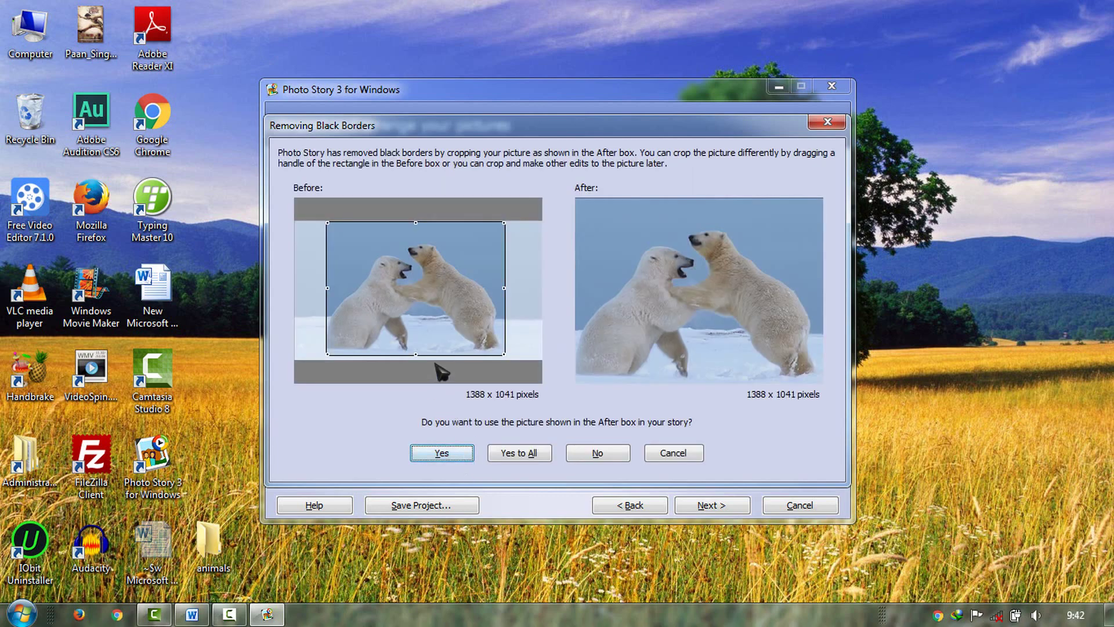
left_click(442, 453)
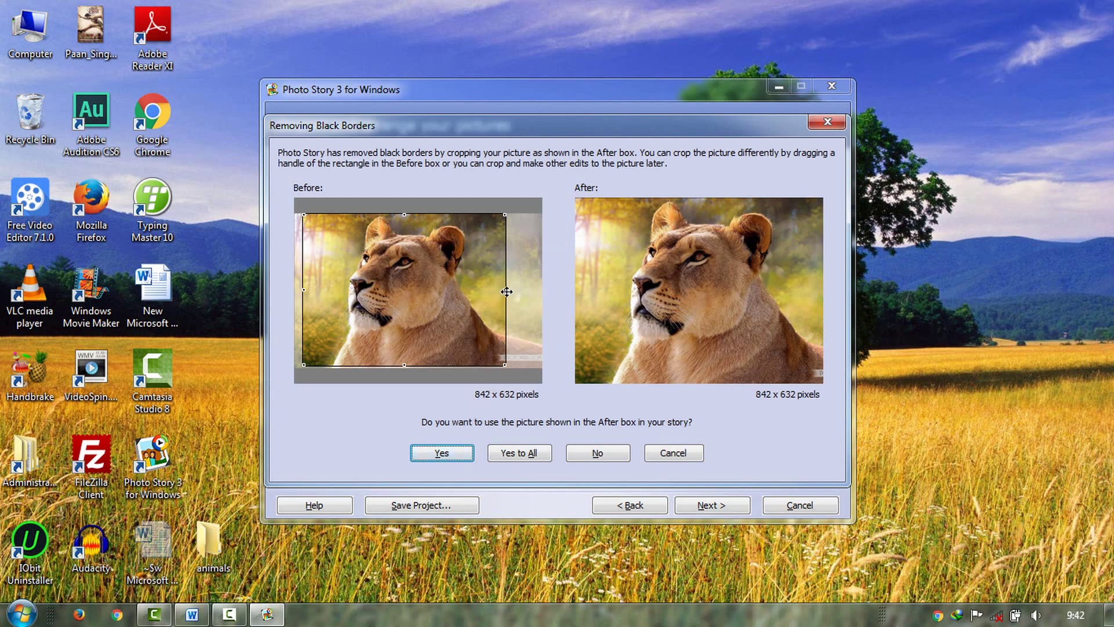
left_click_drag(505, 292, 513, 294)
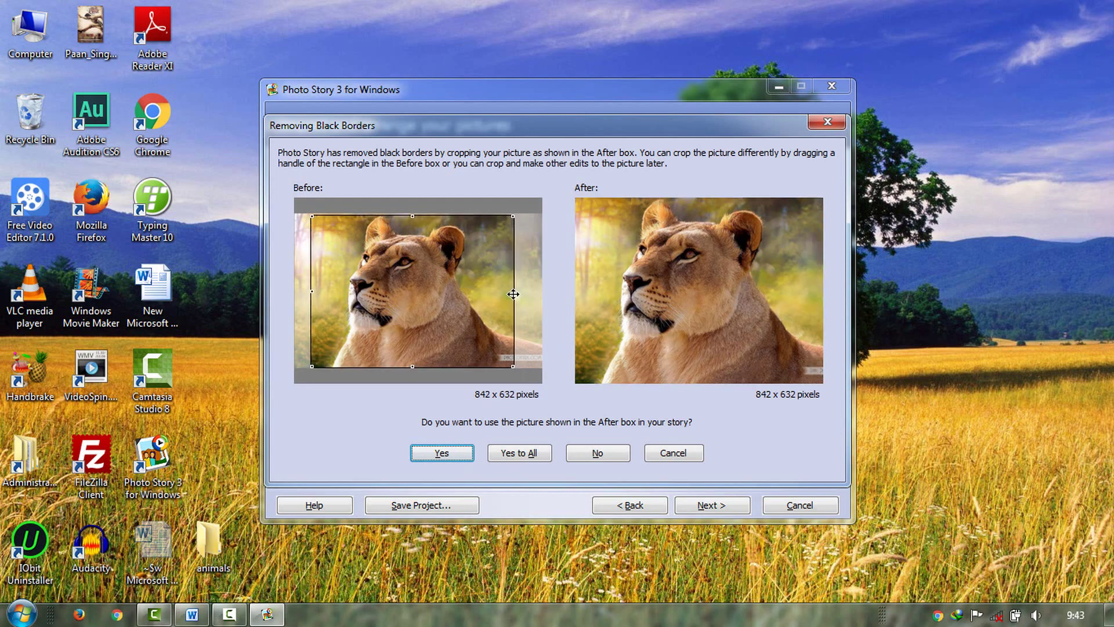
left_click(464, 453)
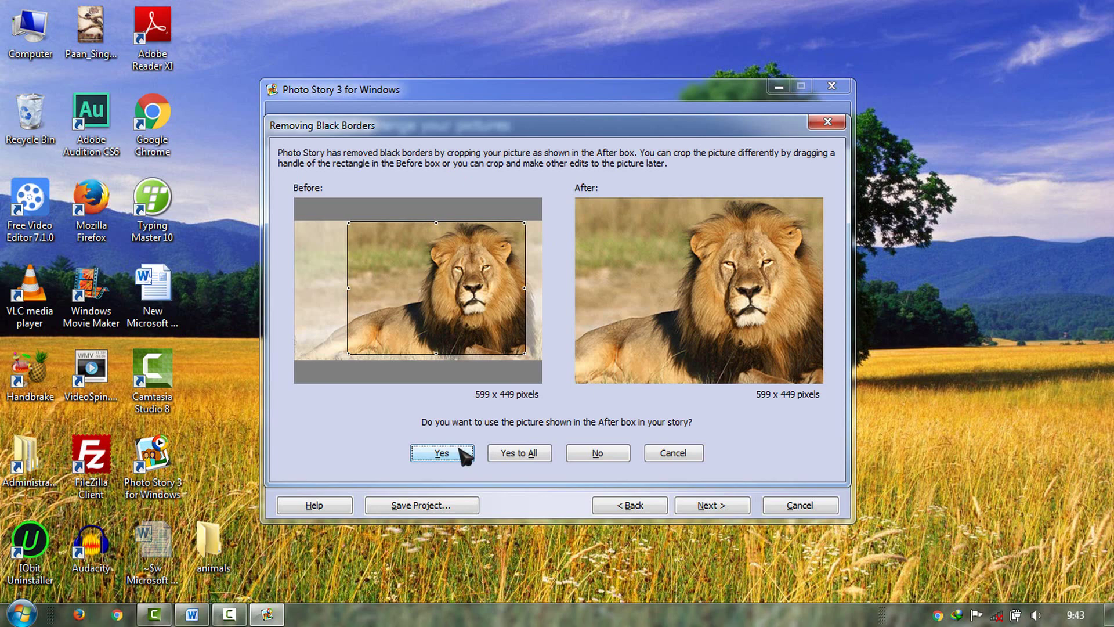
left_click(464, 454)
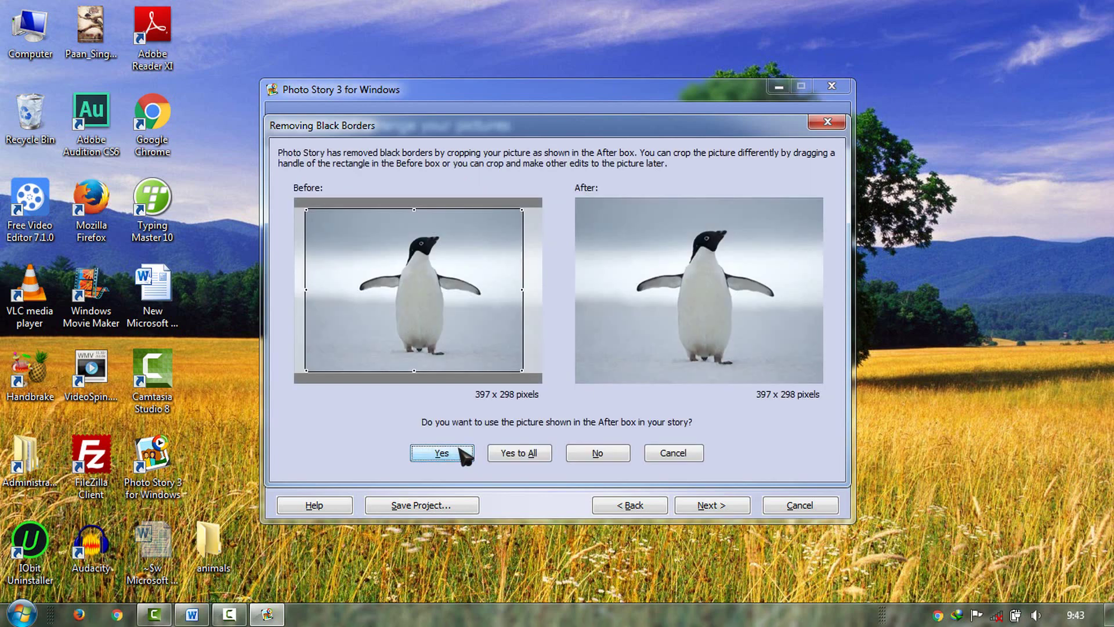
left_click(464, 454)
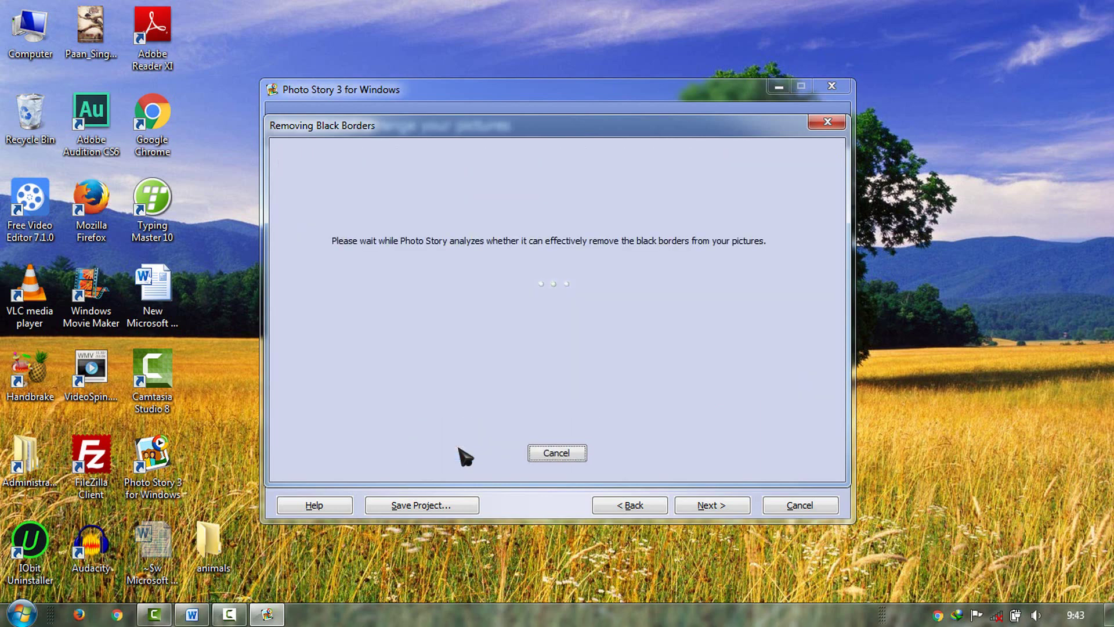
Accept the border-removing crops for the two remaining cat pictures and close the black border removal
left_click(461, 450)
left_click(461, 452)
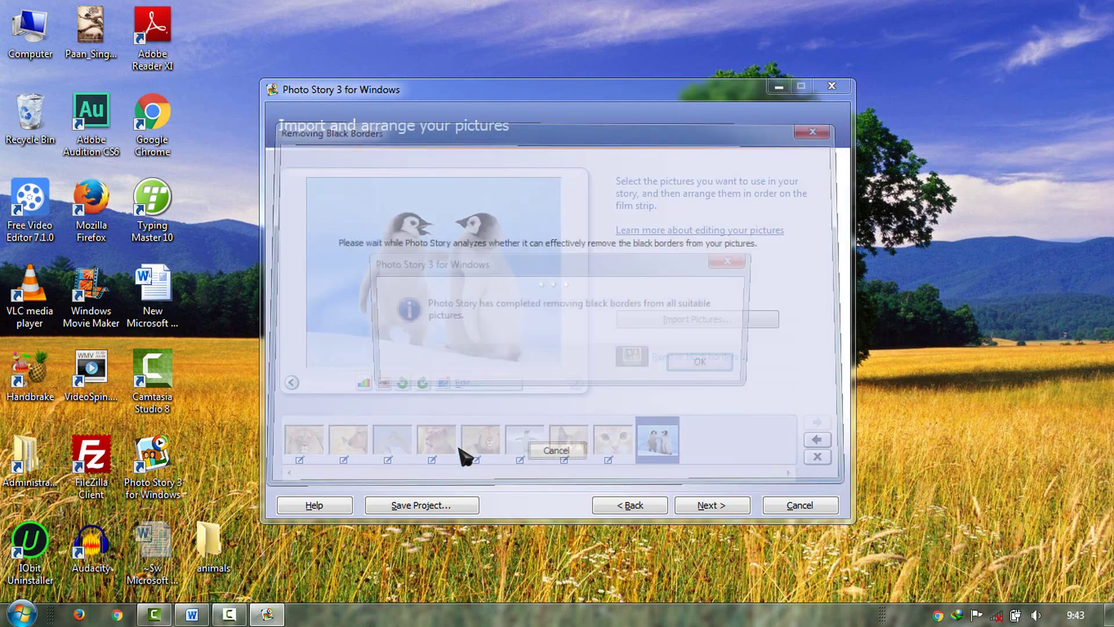
left_click(705, 365)
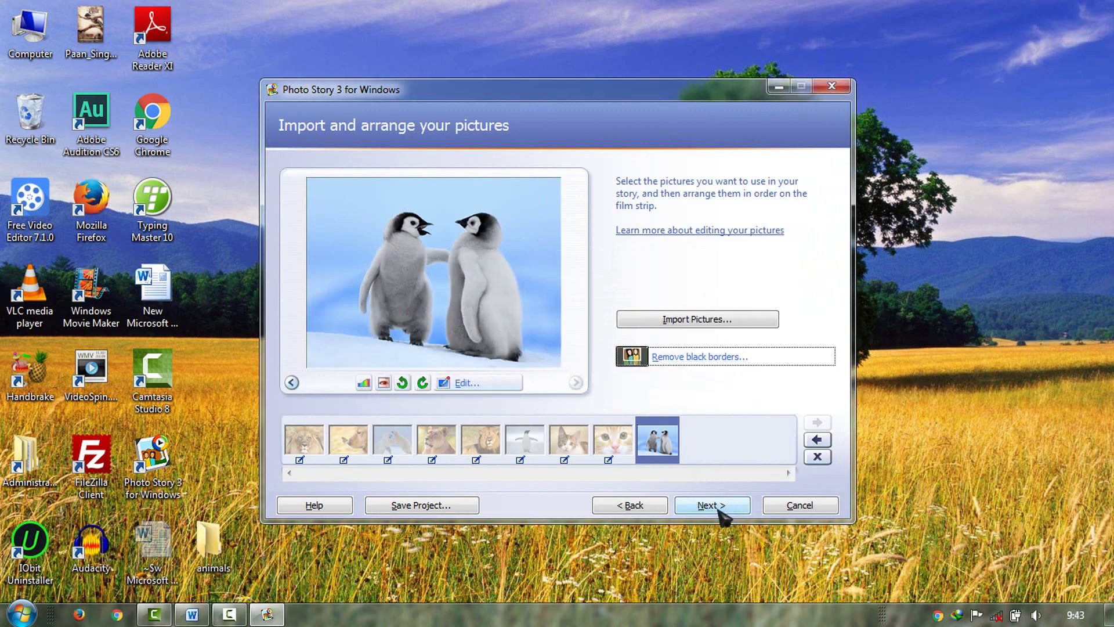
Skip the title, narration and background music, and create the story as PhotoStory1.wmv for playback on the computer
left_click(719, 507)
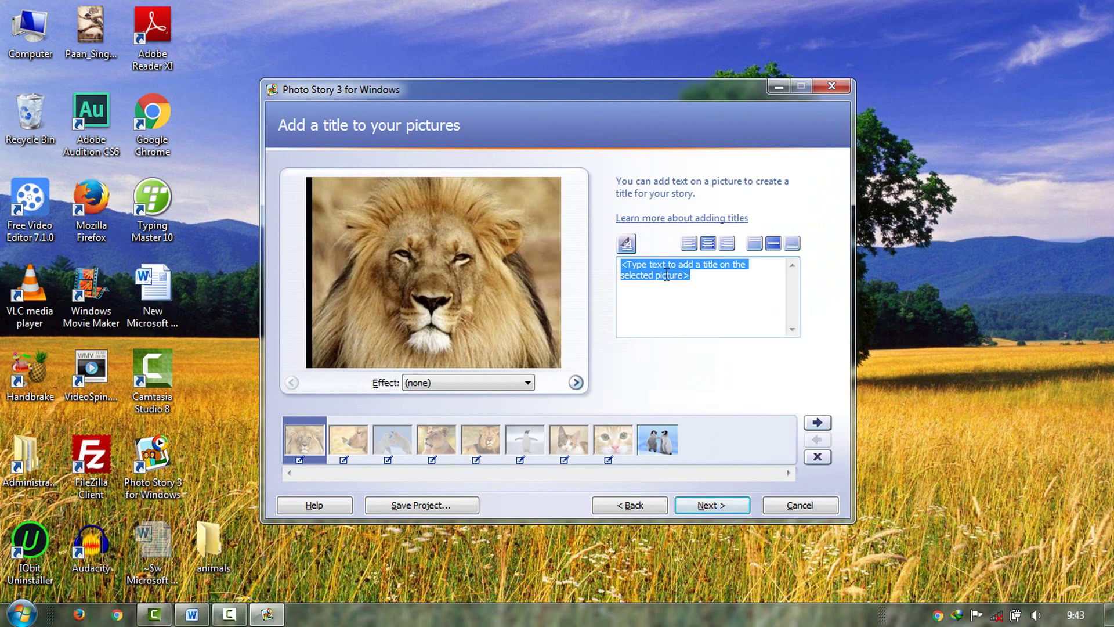
left_click(711, 508)
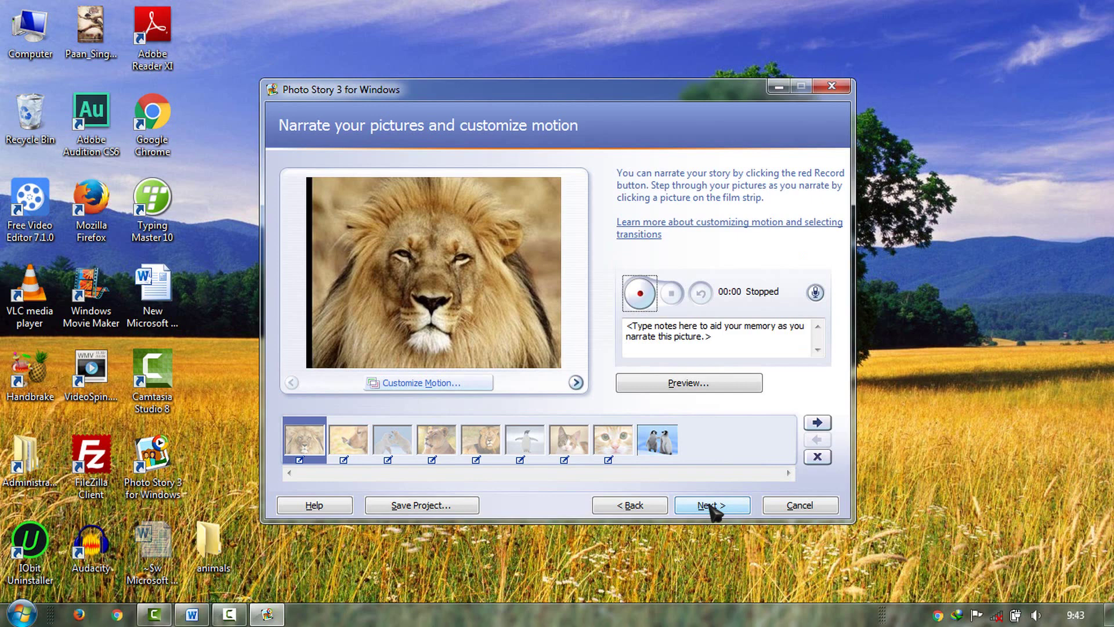
left_click(711, 506)
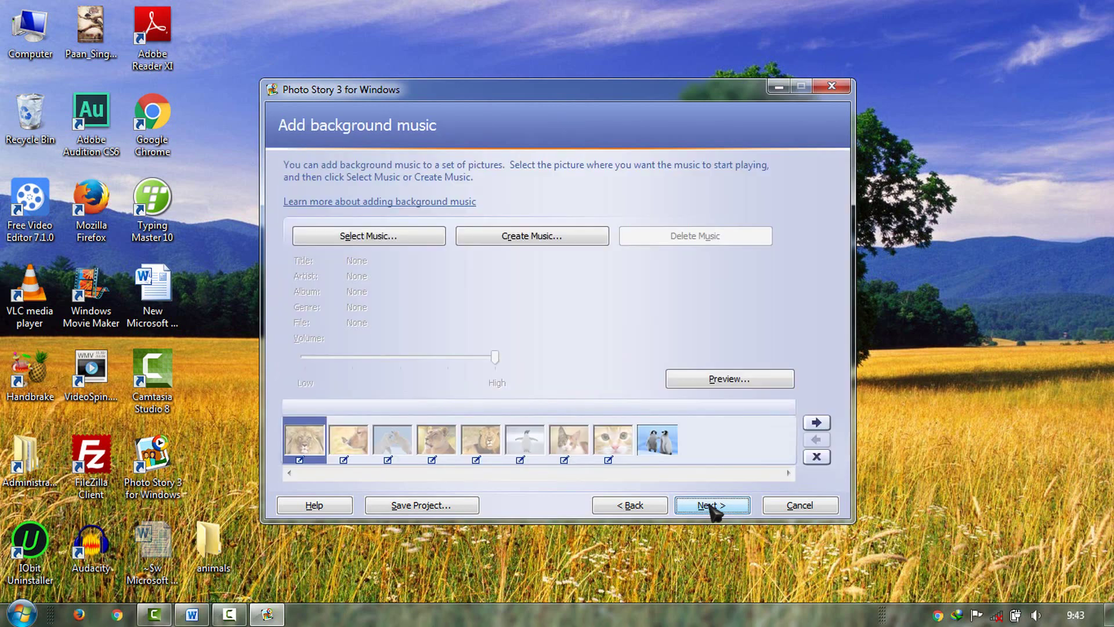
left_click(711, 505)
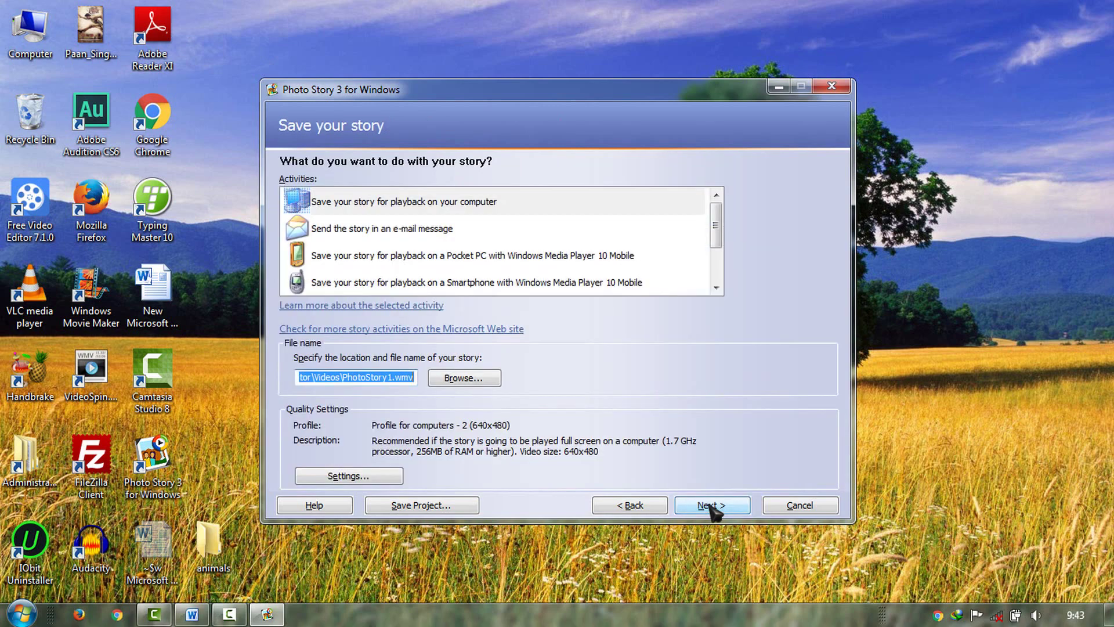
left_click(709, 506)
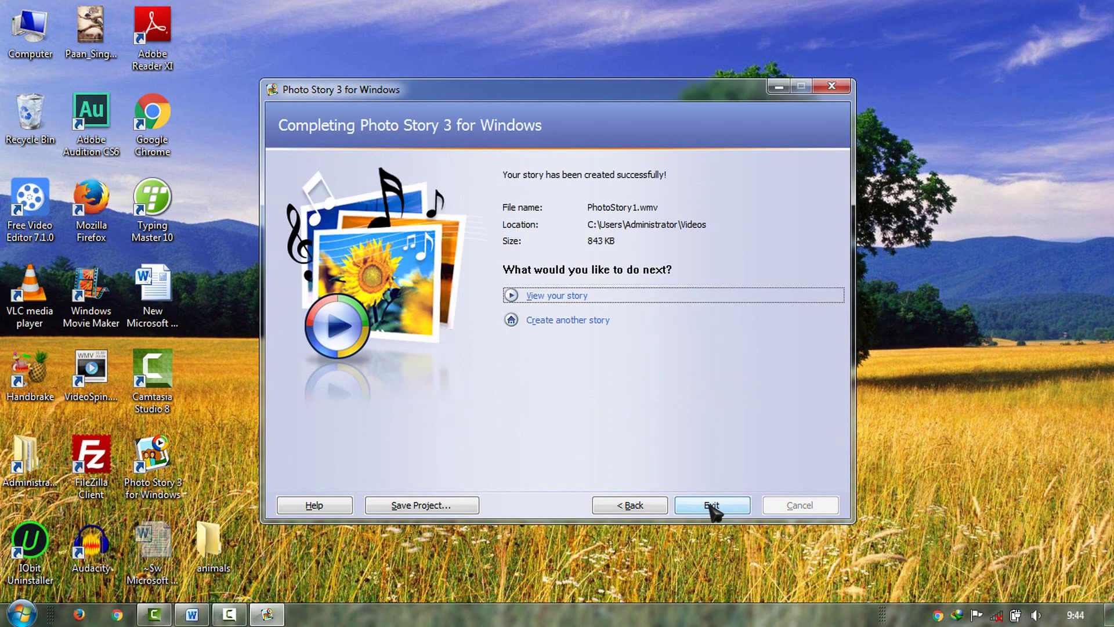
Exit the story wizard, saving the project as PhotoStory4.wp3 in the Documents library
left_click(712, 505)
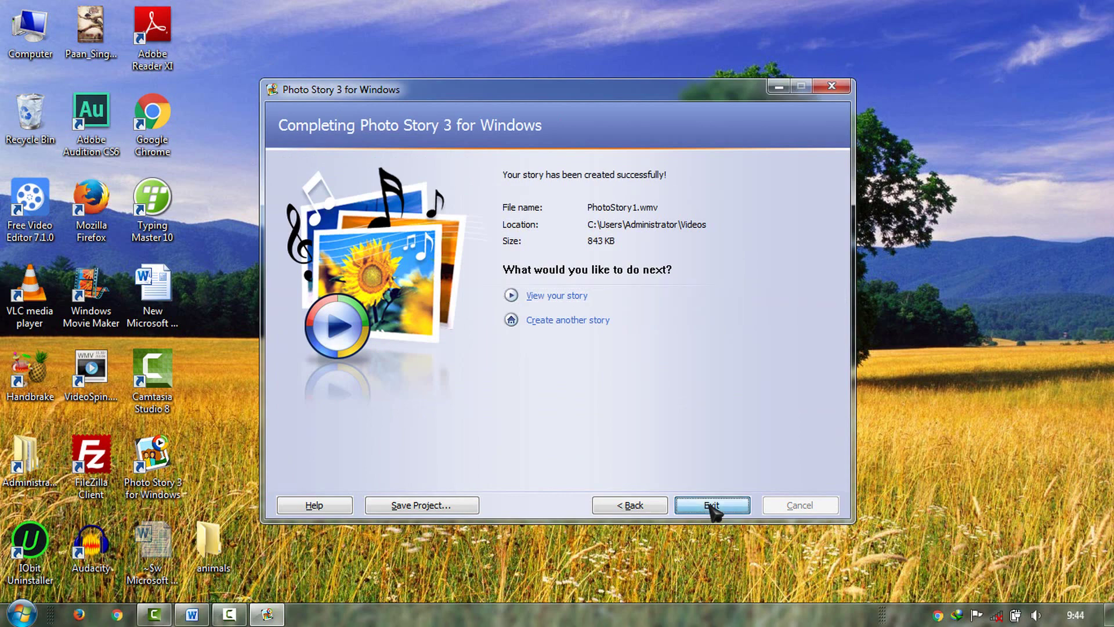
left_click(556, 384)
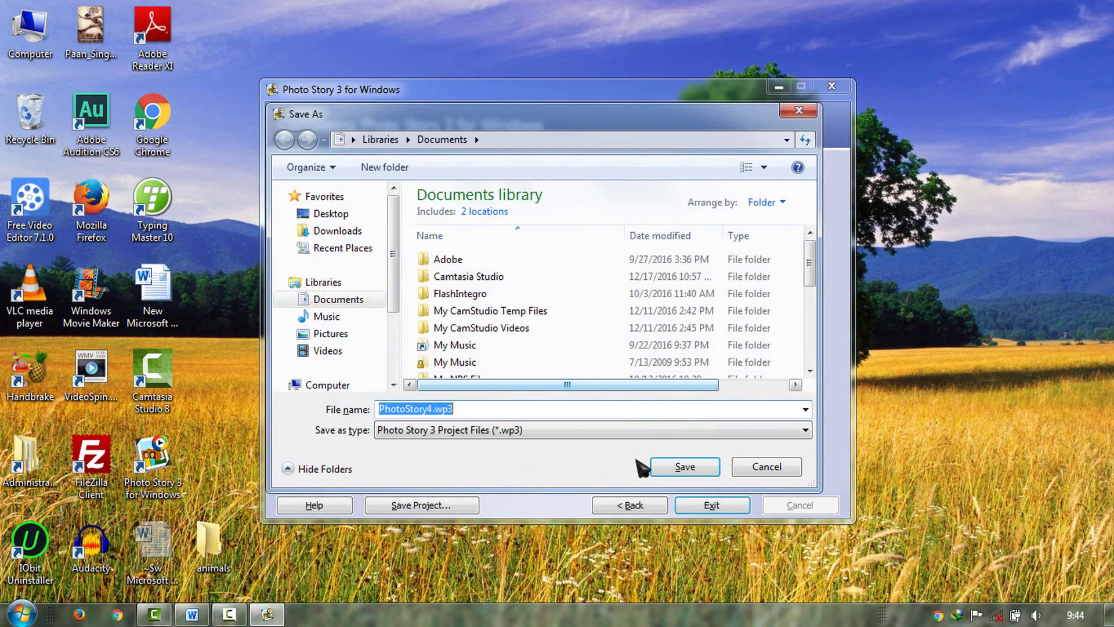
left_click(673, 466)
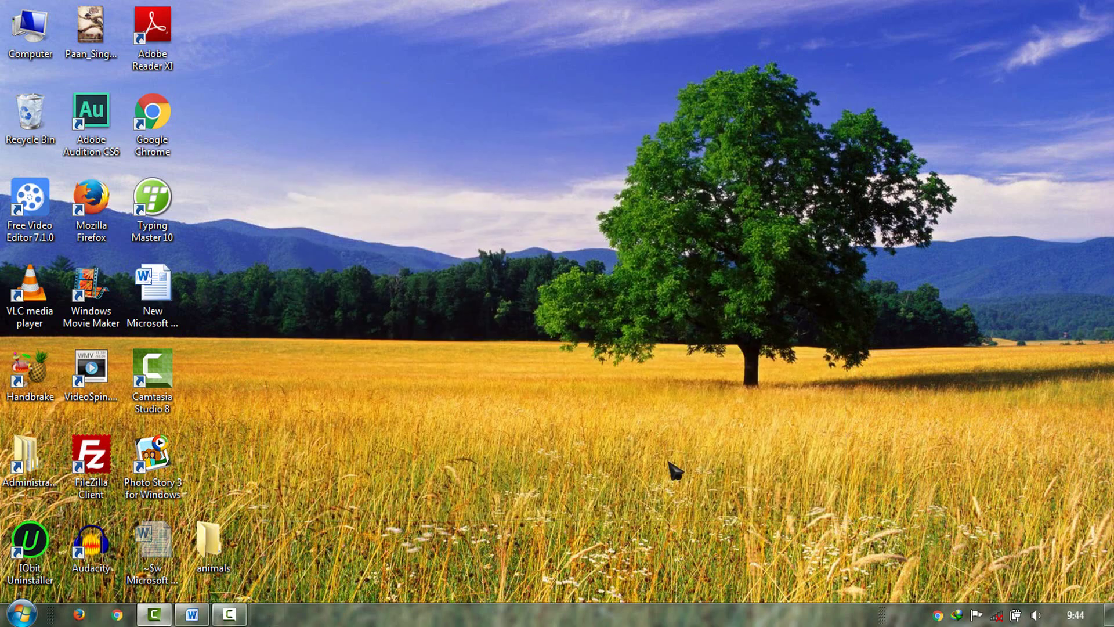
Play PhotoStory1.wmv from the Videos folder of the Administrator user folder to review the slideshow, and close the player and folder
double_click(41, 462)
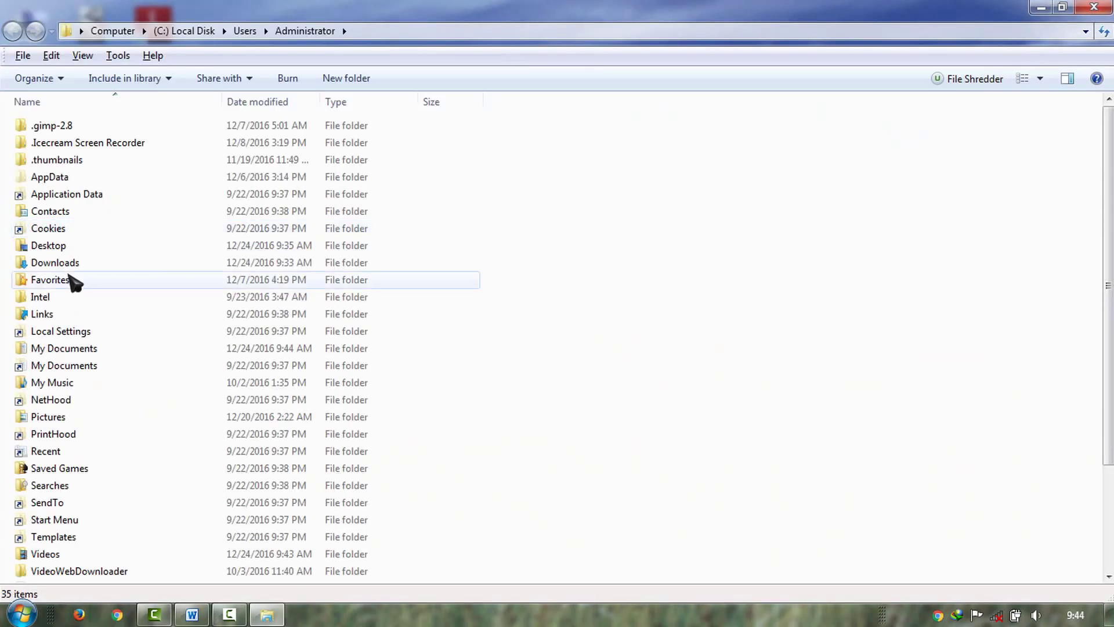
double_click(65, 554)
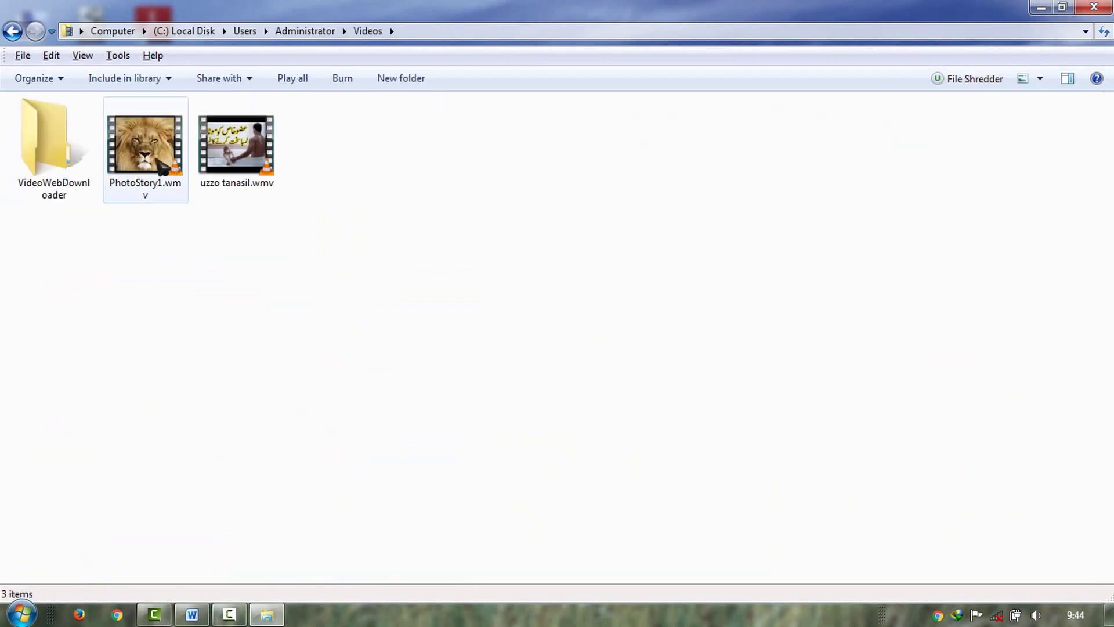
left_click(157, 165)
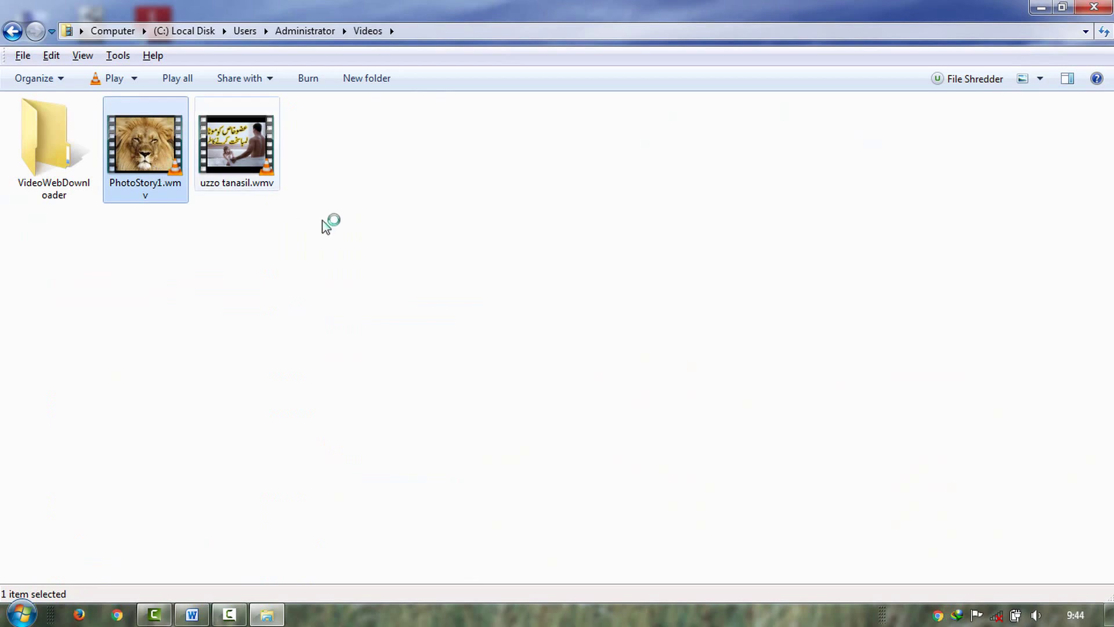
key("Return")
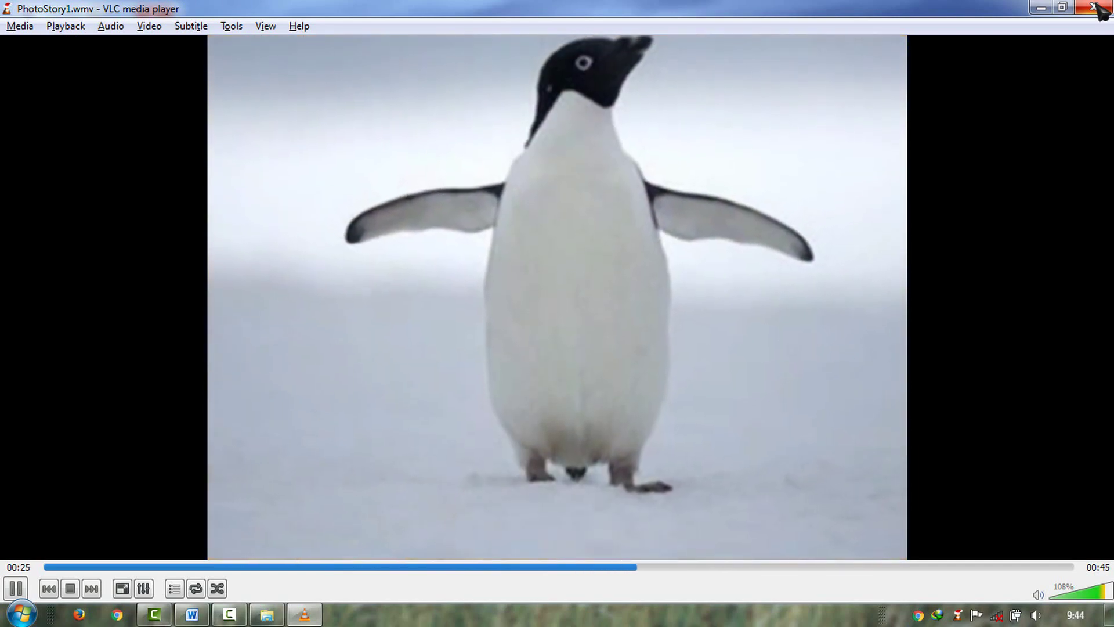
left_click(1093, 8)
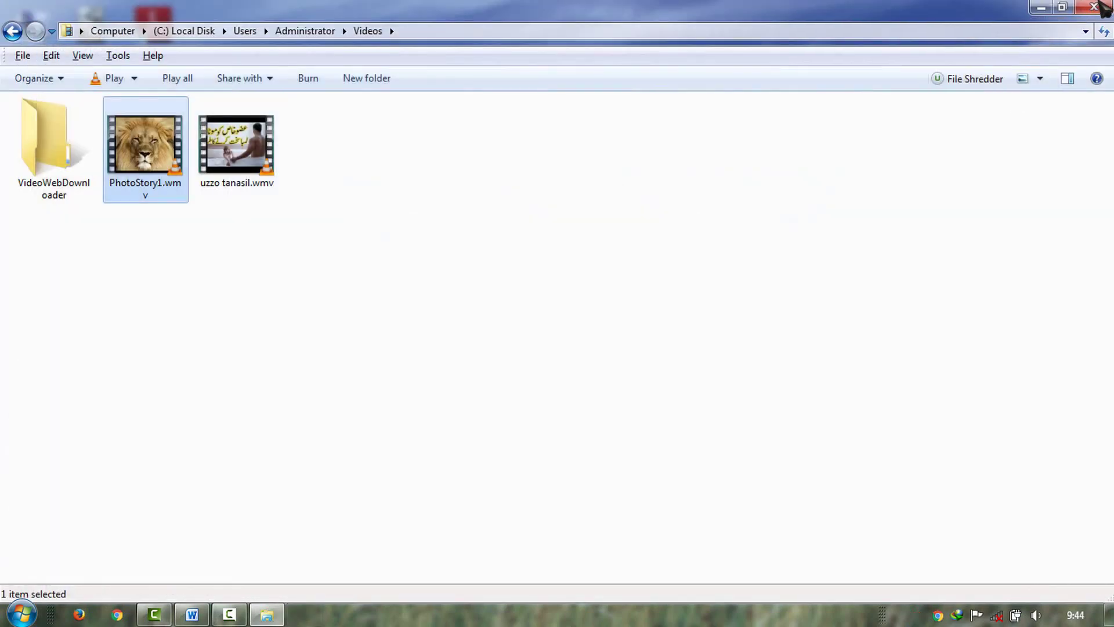
left_click(1094, 7)
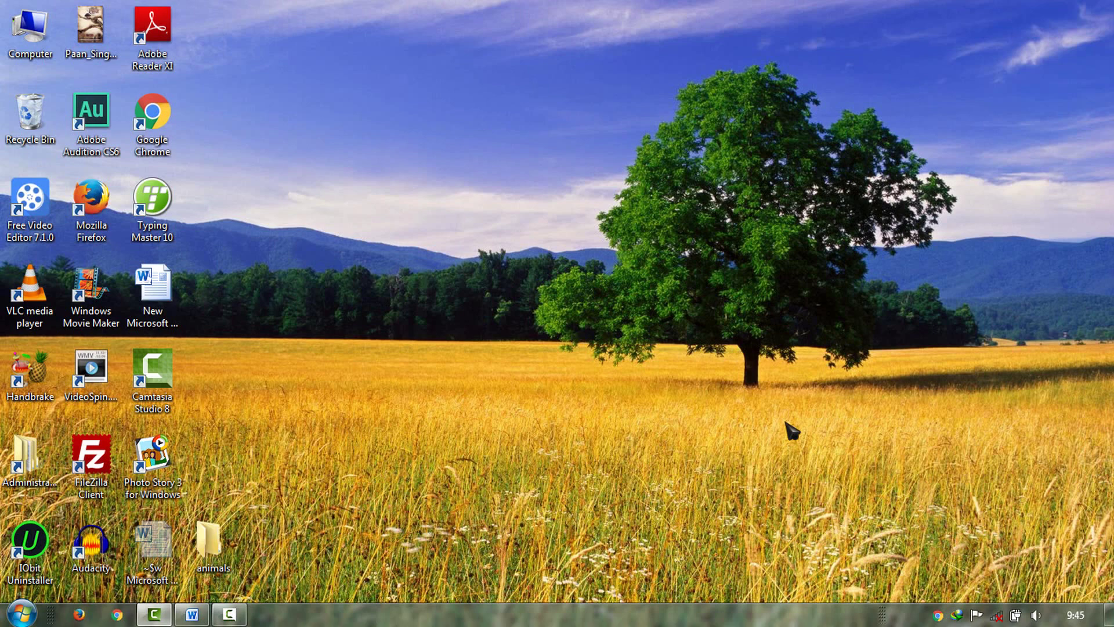
left_click(229, 613)
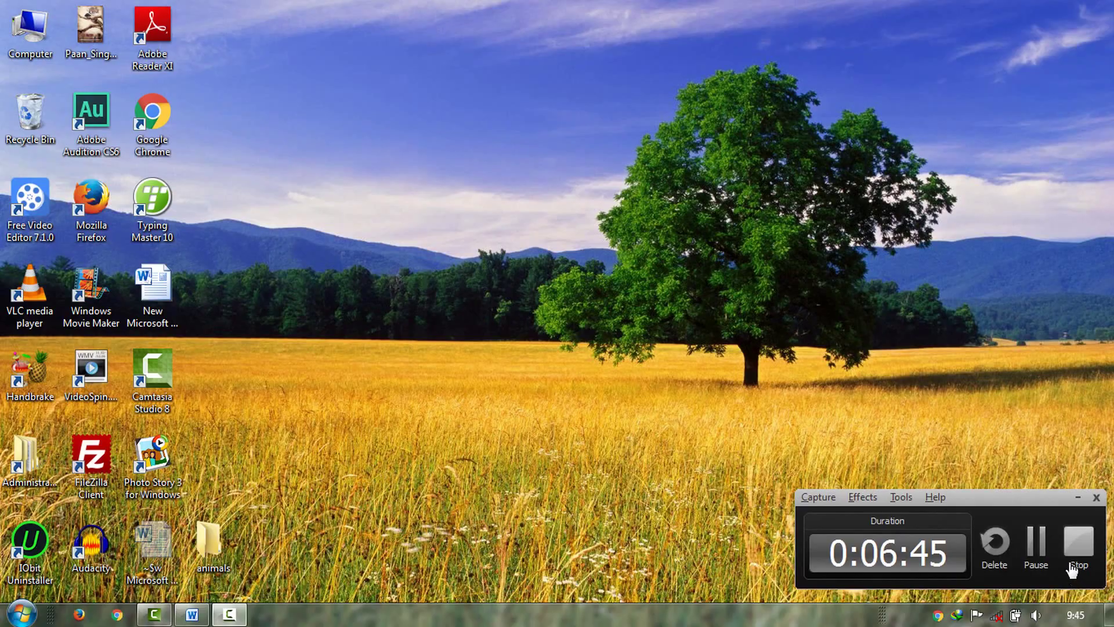